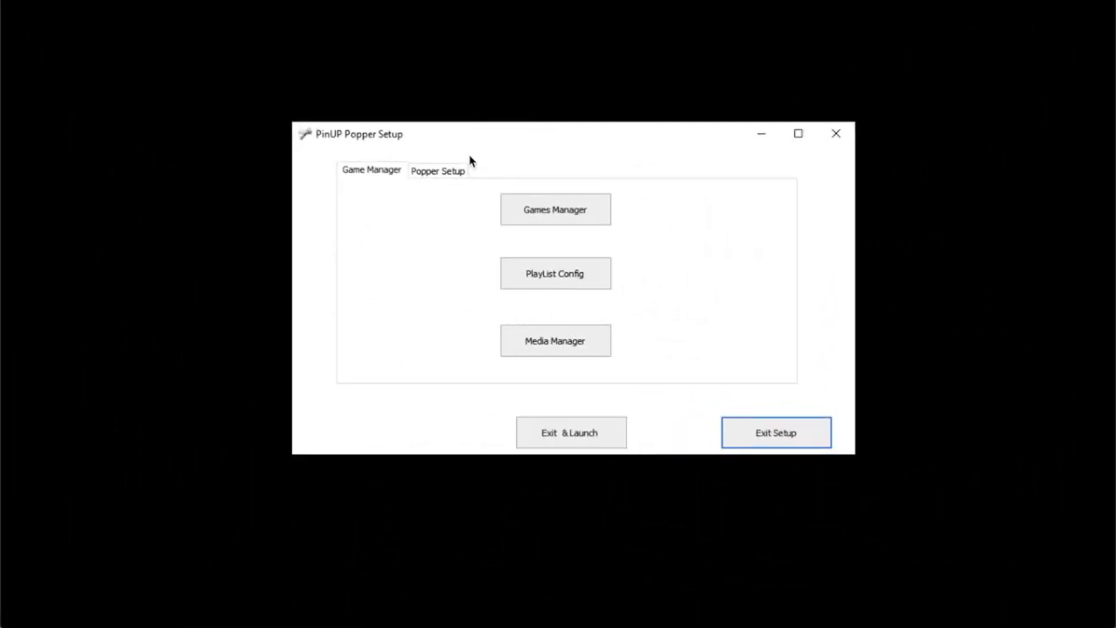
Open the Media Manager, browse the games list and widen its Name column so long game titles fit
click(554, 354)
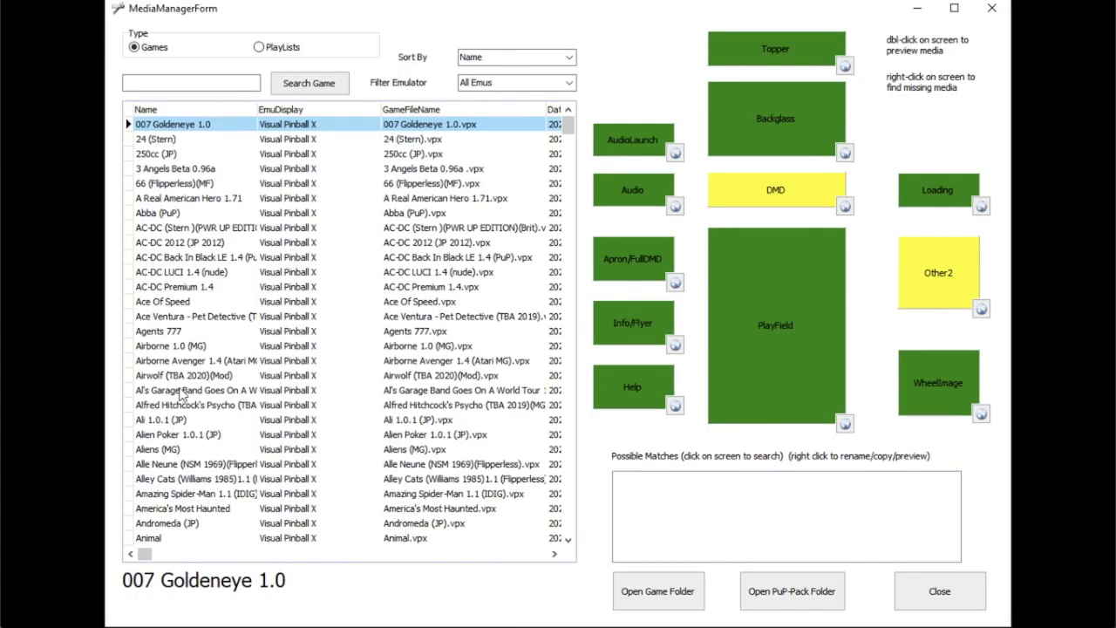
scroll(181, 390, down, 7)
scroll(230, 345, down, 11)
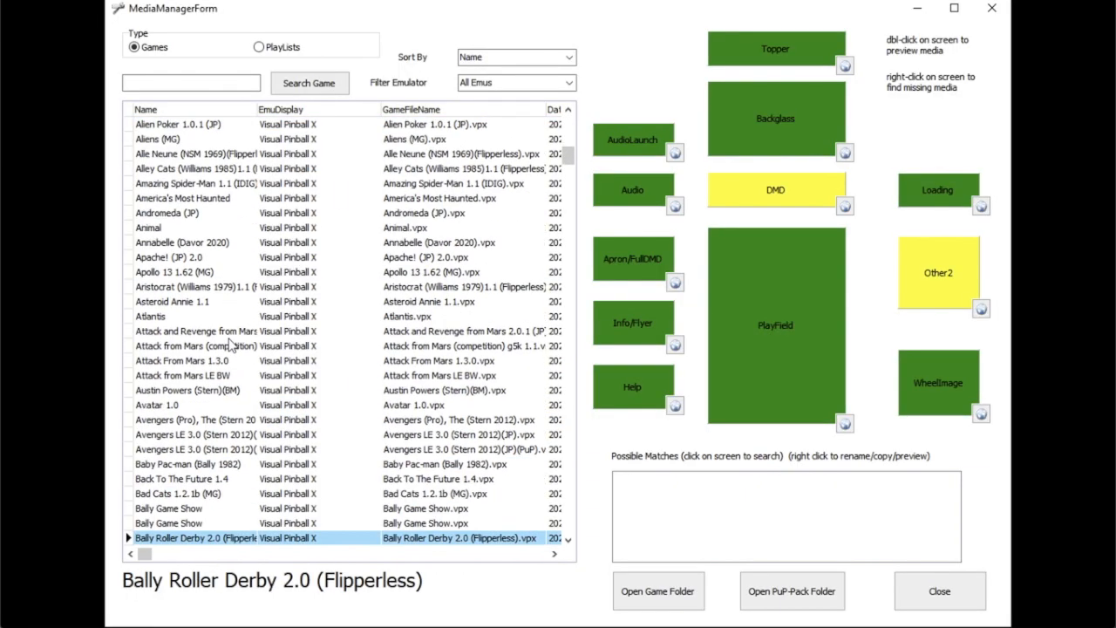
scroll(229, 344, down, 20)
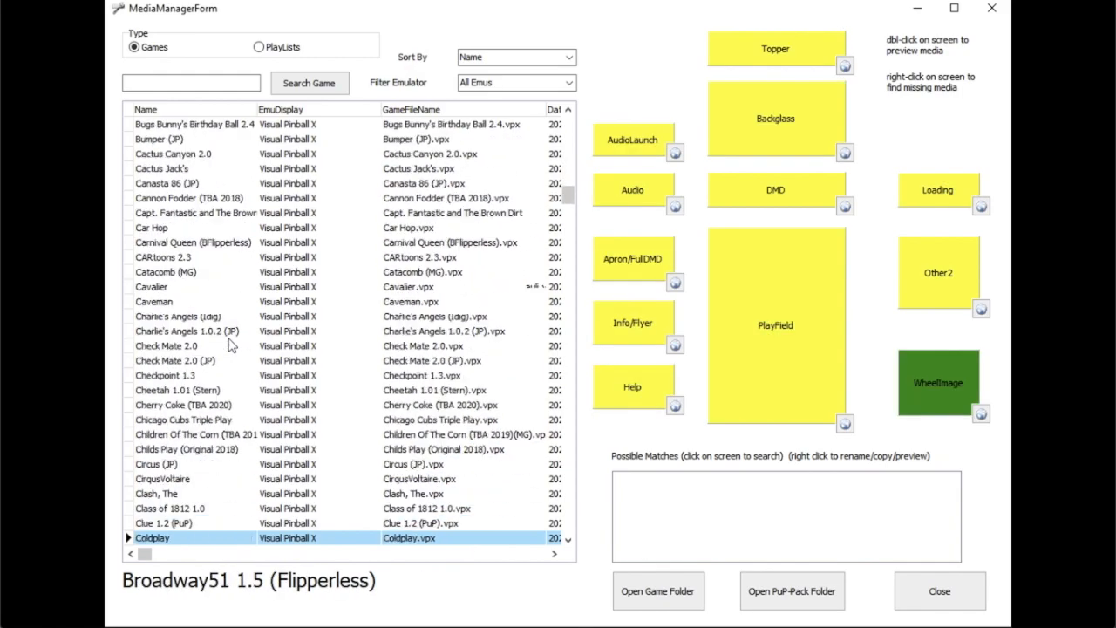
scroll(229, 345, down, 15)
scroll(229, 344, up, 20)
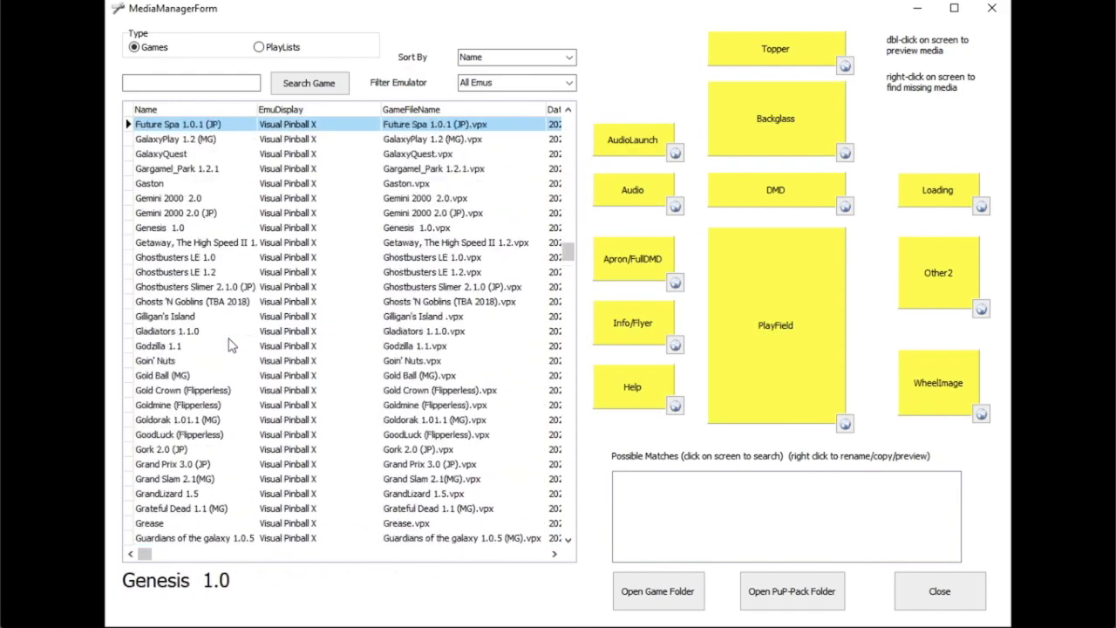
scroll(230, 344, up, 7)
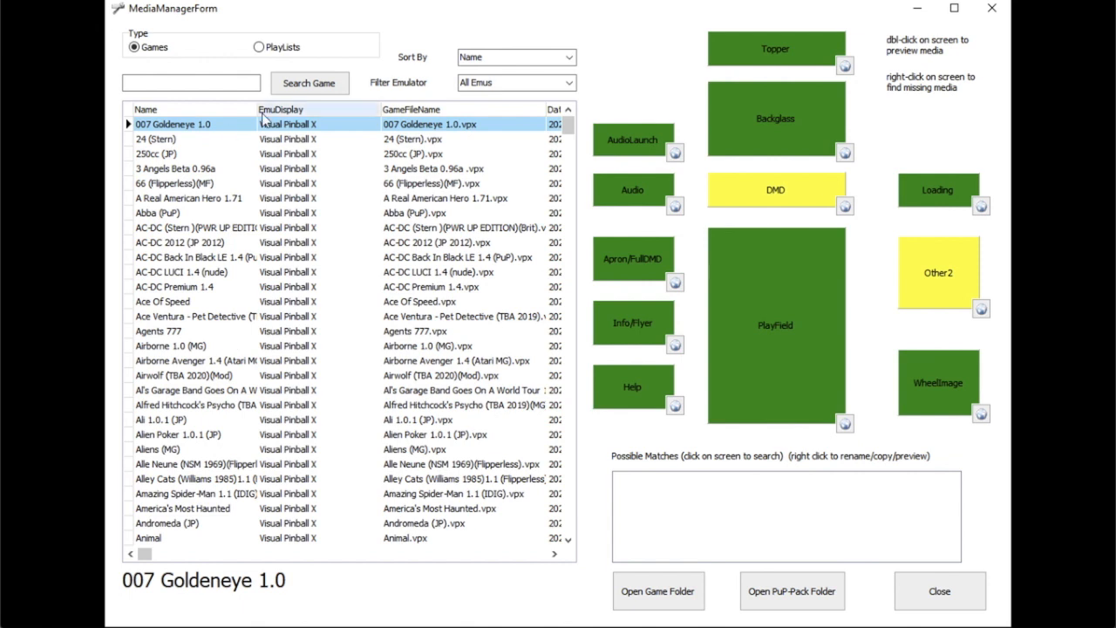
drag(258, 109, 347, 105)
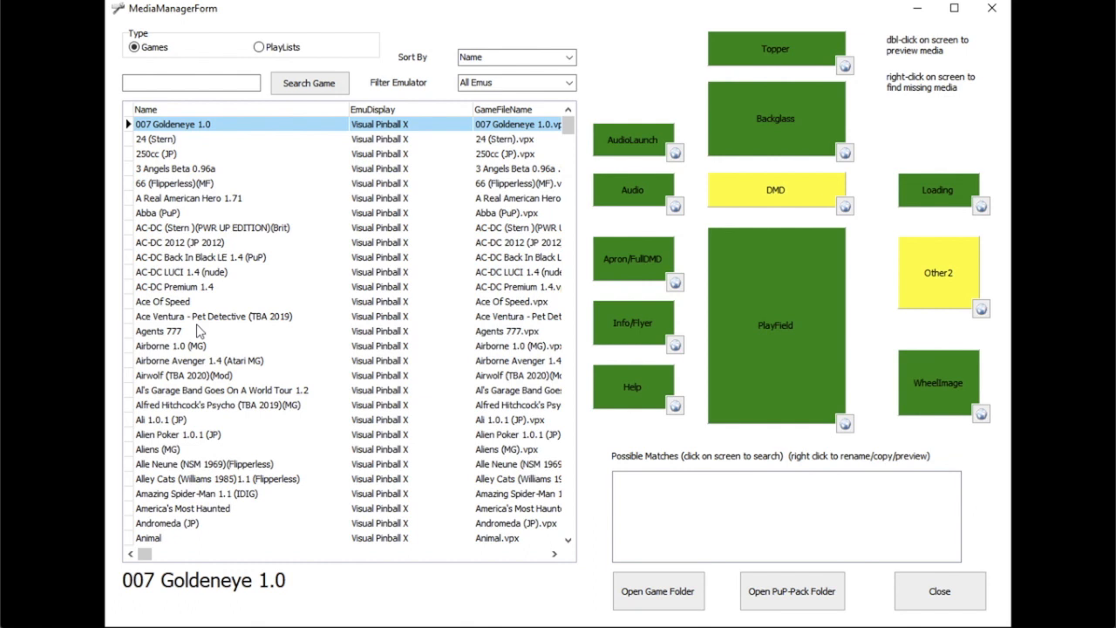
Step through the games list from Alfred Hitchcock's Psycho (TBA 2019)(MG) and select Check Mate 2.0
click(162, 404)
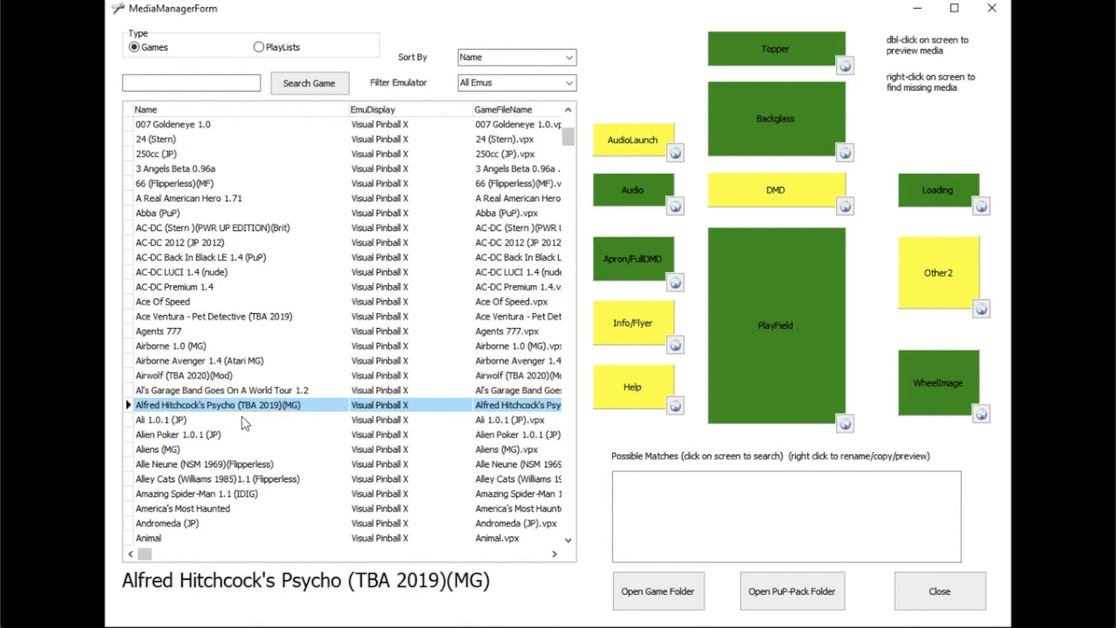
click(307, 415)
click(296, 408)
key(Down)
key(Down)
key(Down)
key(Down)
key(Down)
key(Down)
key(Down)
key(Down)
key(Down)
key(Down)
key(Down)
key(Down)
key(Down)
key(Down)
key(Down)
key(Down)
key(Down)
key(Down)
key(Down)
key(Down)
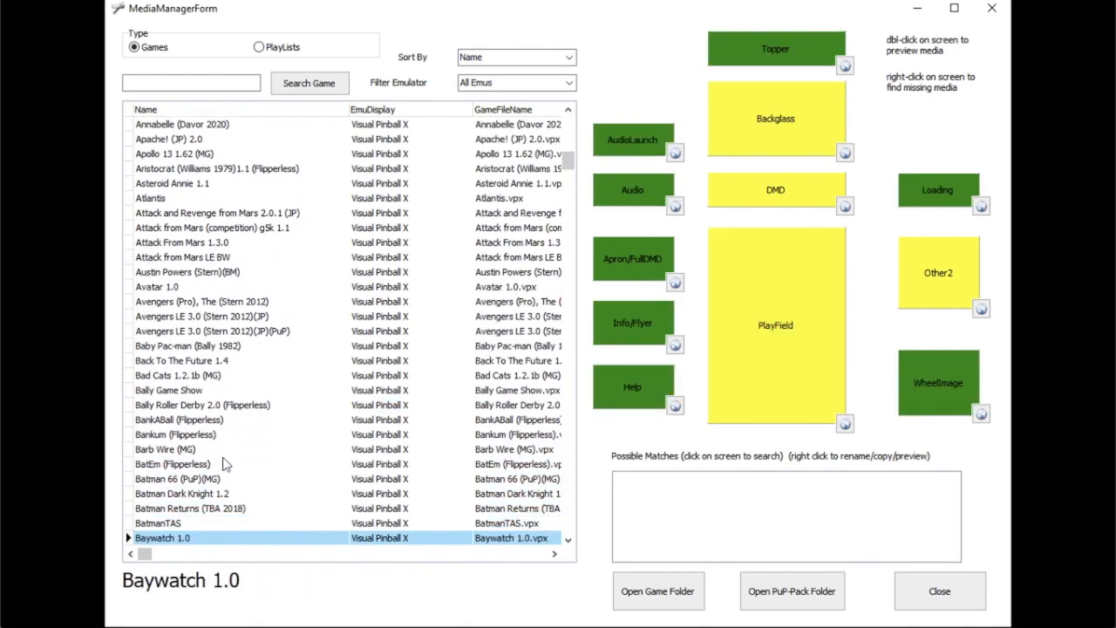
key(Down)
key(Down)
key(Down)
key(Down)
key(Down)
key(Down)
key(Down)
key(Down)
key(Down)
key(Down)
key(Down)
key(Down)
key(Down)
key(Down)
key(Down)
key(Down)
key(Down)
key(Down)
key(Down)
key(Down)
key(Down)
key(Down)
key(Down)
key(Down)
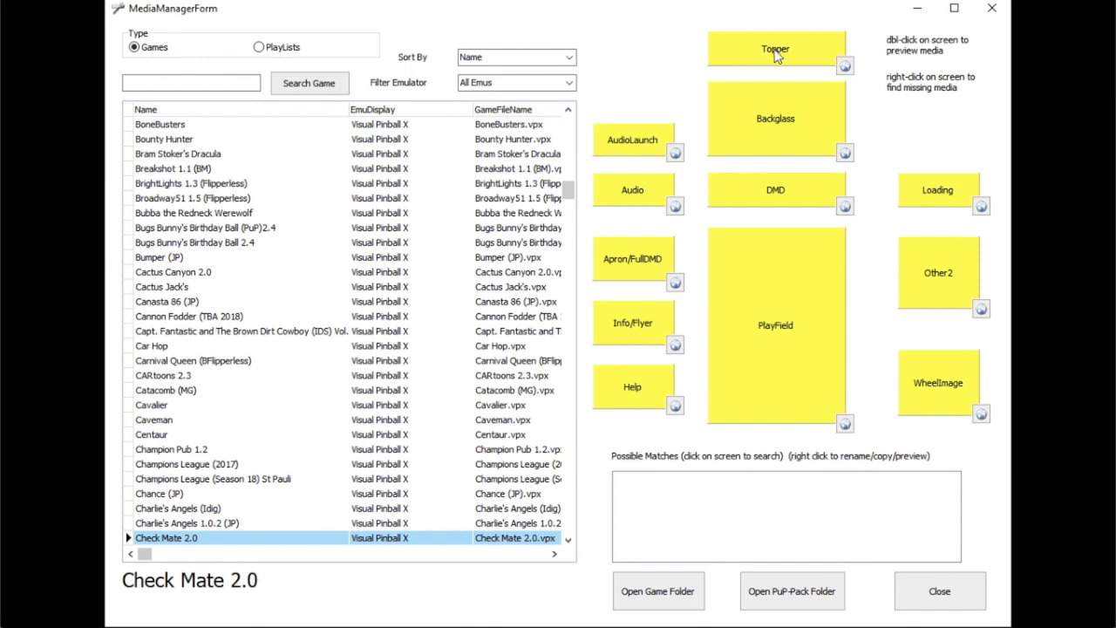
Search the web for Check Mate 2.0 Topper media, preview Check Mate (Taito 1977).mp4 and close the search without downloading
click(844, 68)
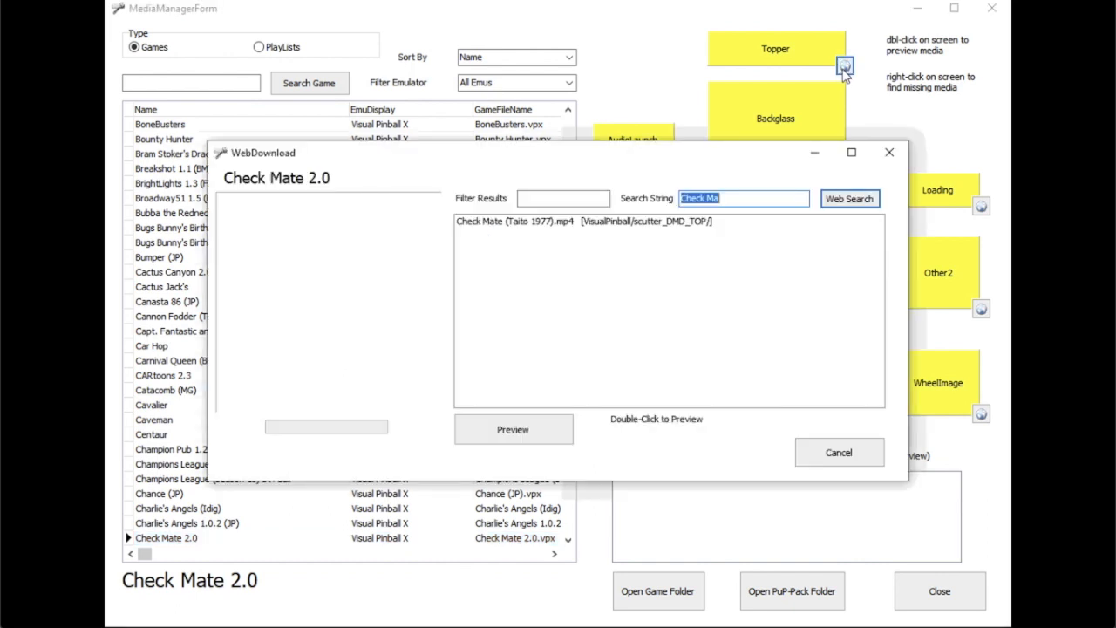
double_click(608, 223)
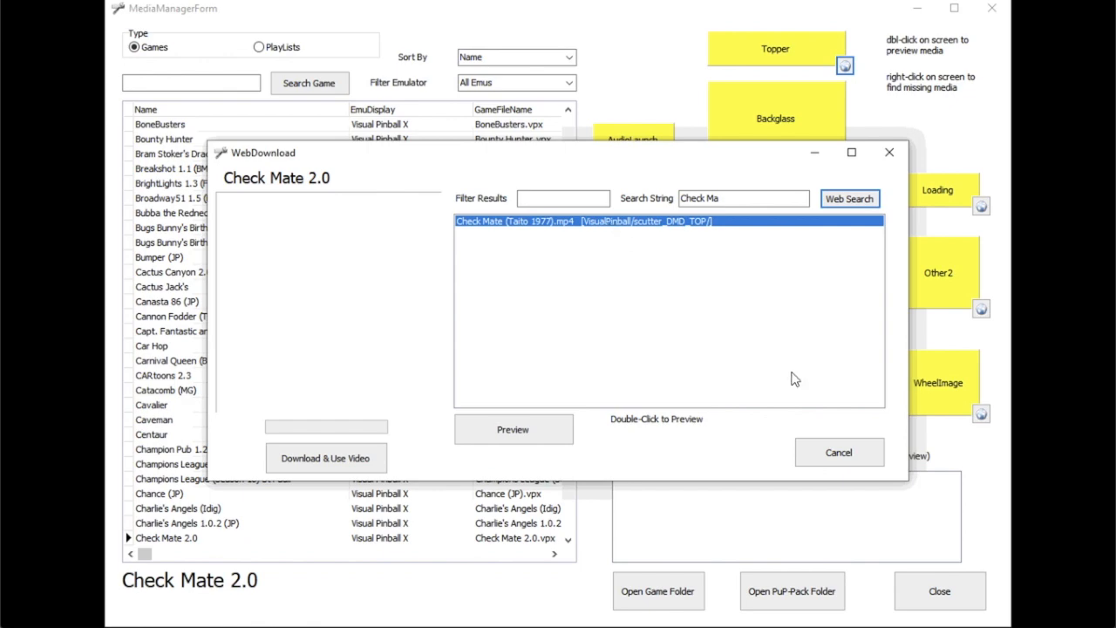
click(818, 449)
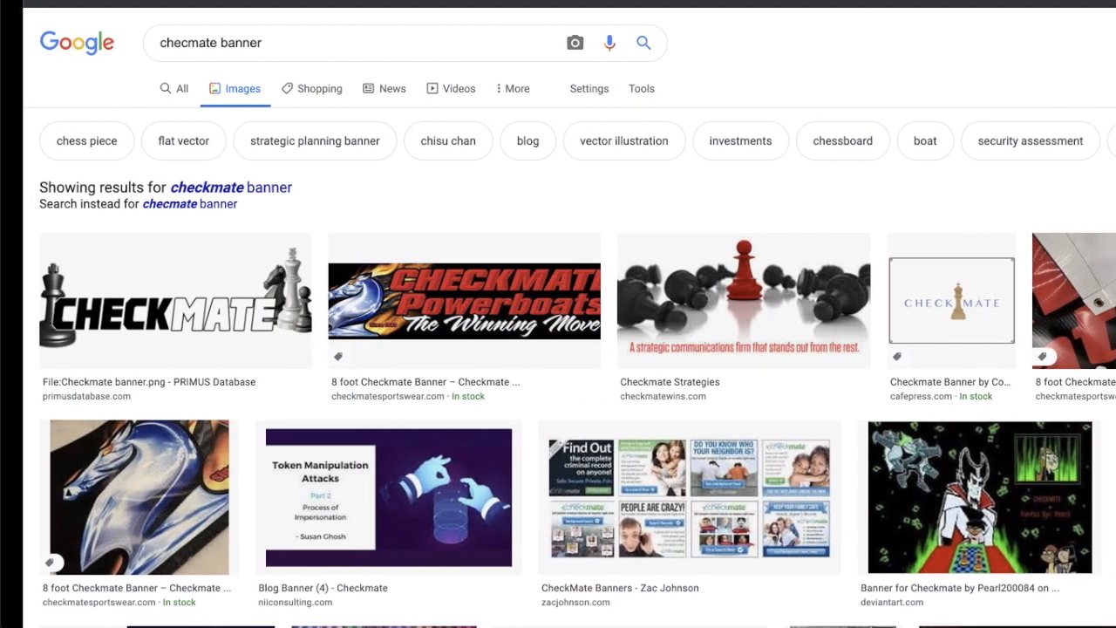
Get the PRIMUS Database checkmate banner from Google Images and assign check.png from the Pictures folder as the Topper media
click(176, 349)
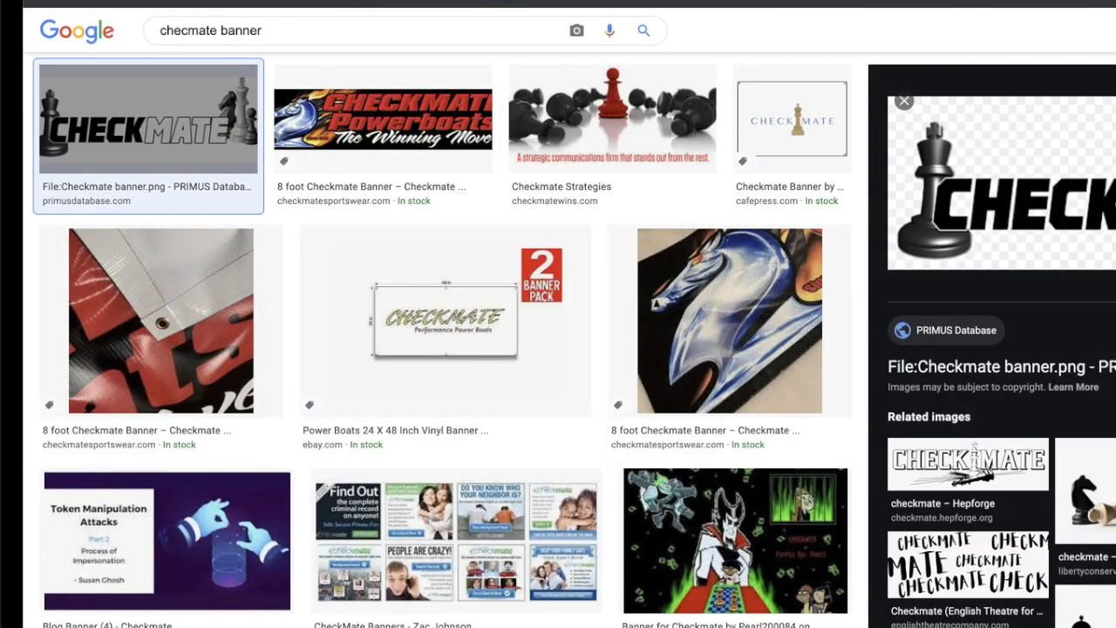
right_click(966, 158)
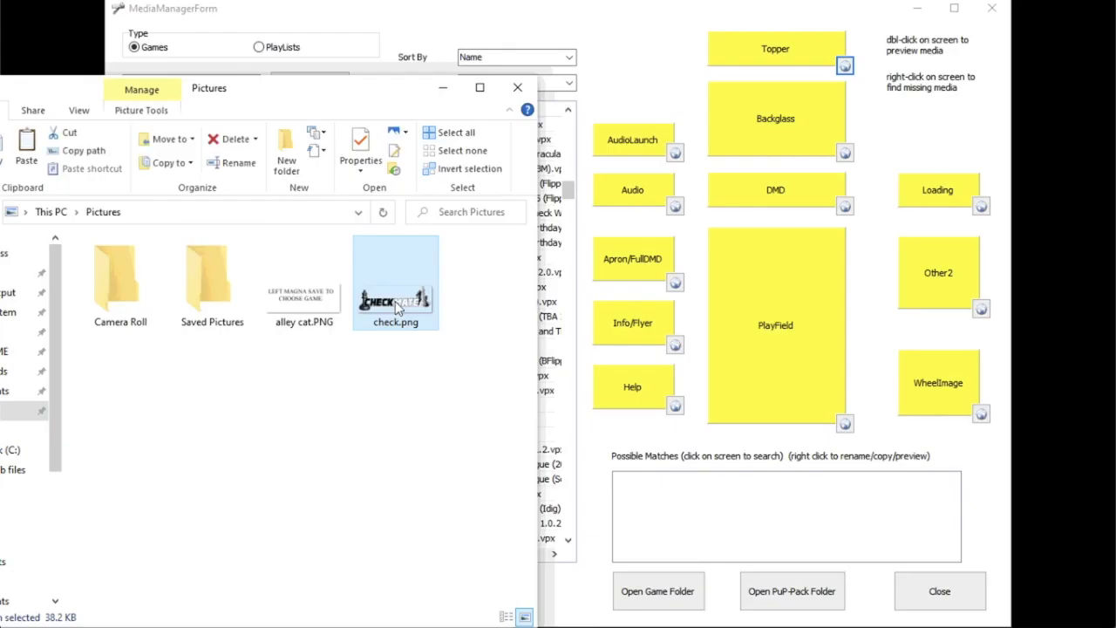
drag(395, 301, 771, 48)
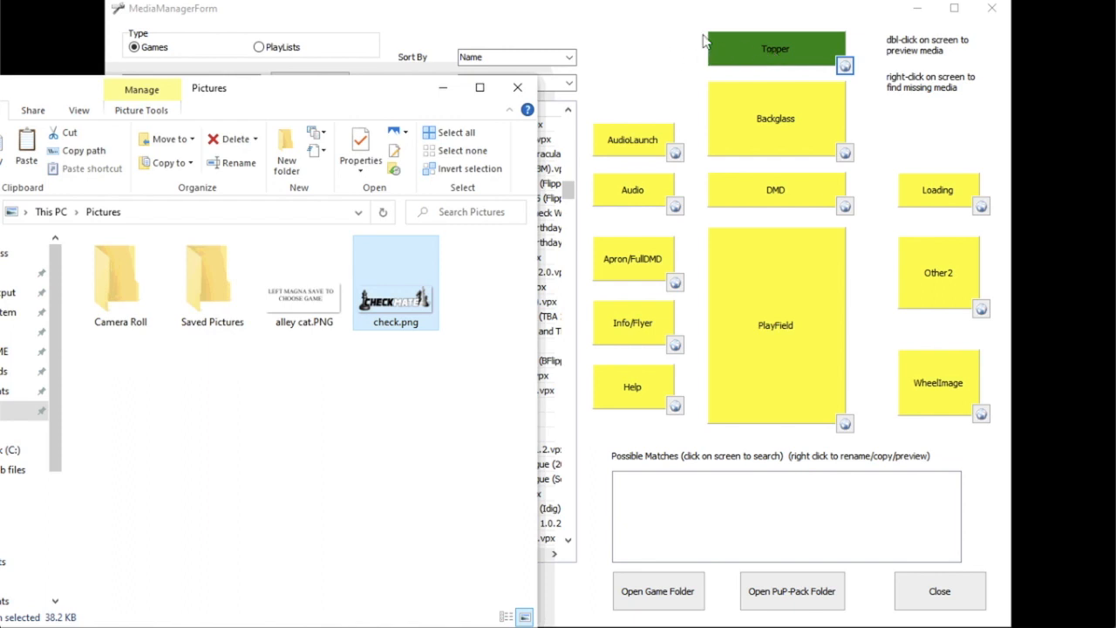
click(641, 26)
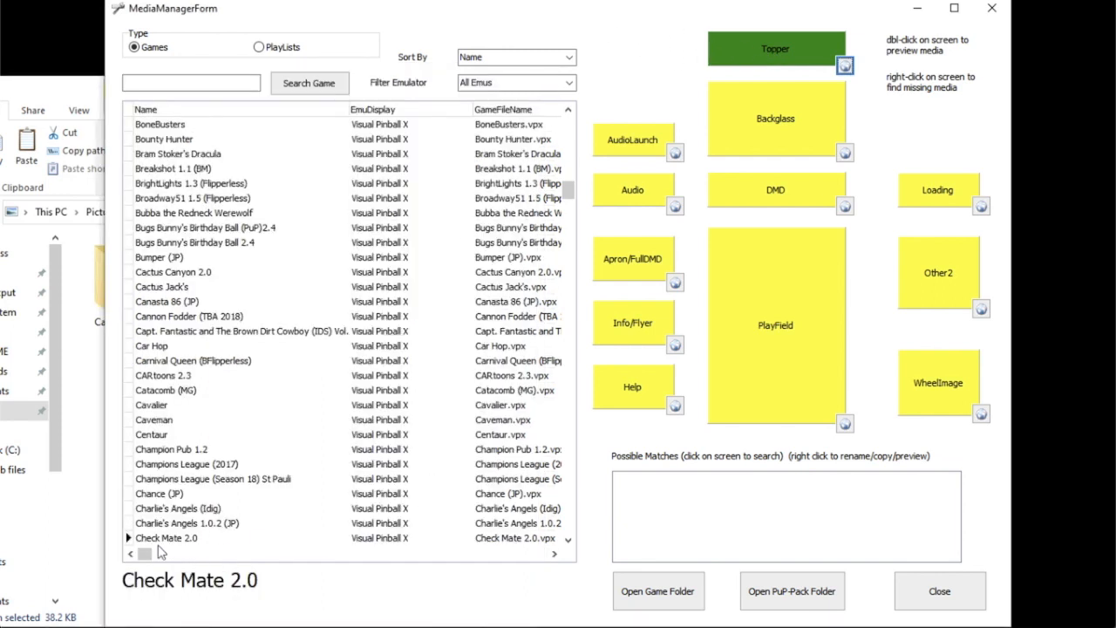
Search the web for Check Mate 2.0 Backglass and AudioLaunch media, closing each search without downloading
click(844, 153)
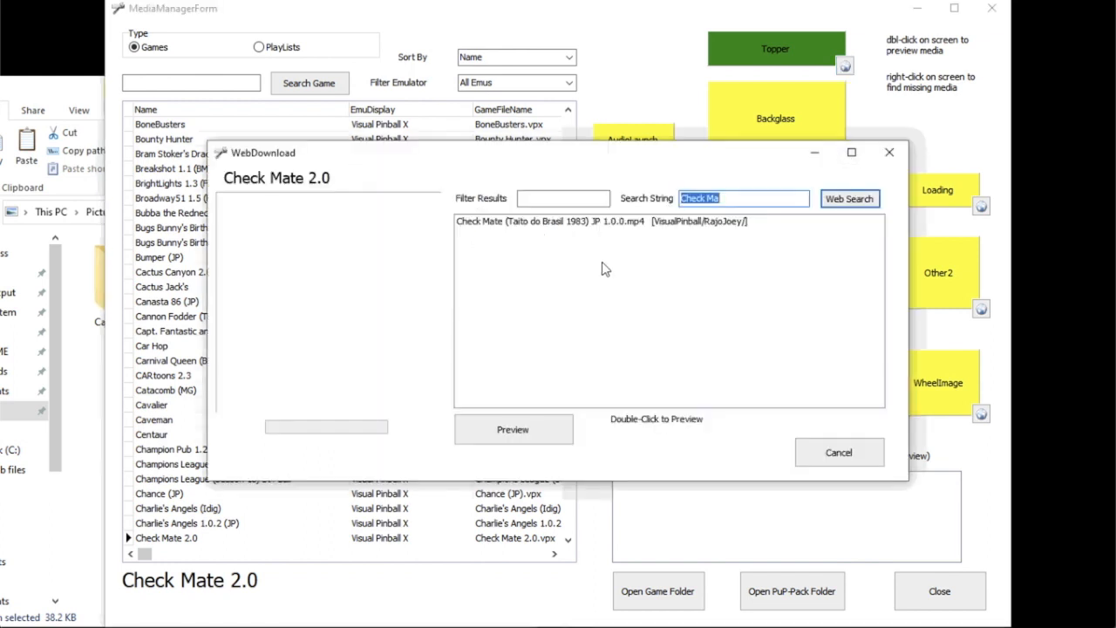
click(865, 453)
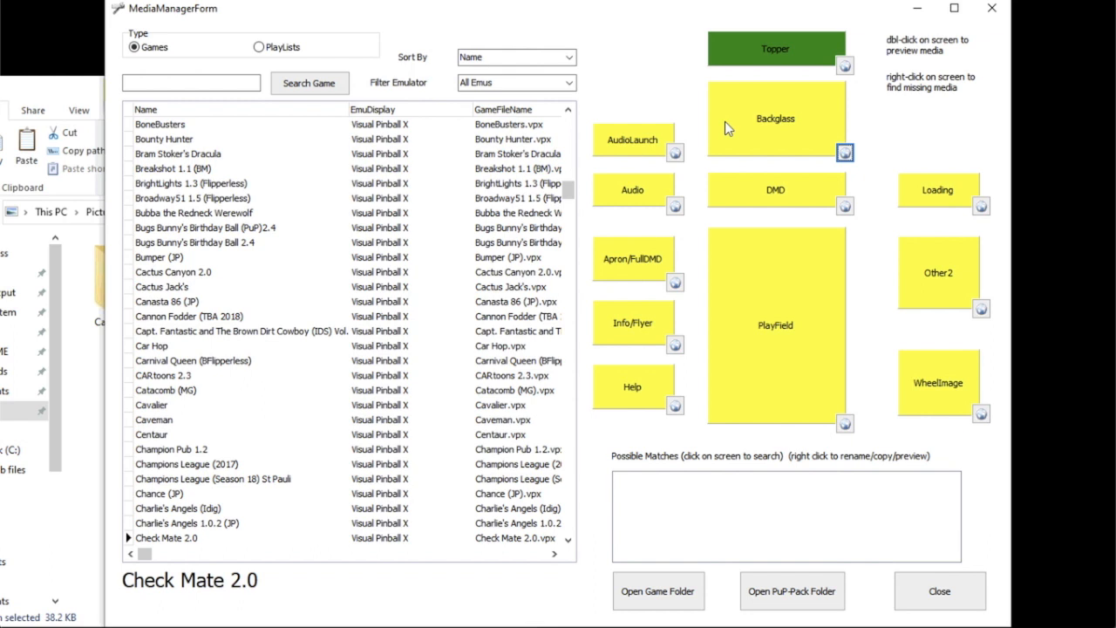
click(806, 345)
right_click(667, 147)
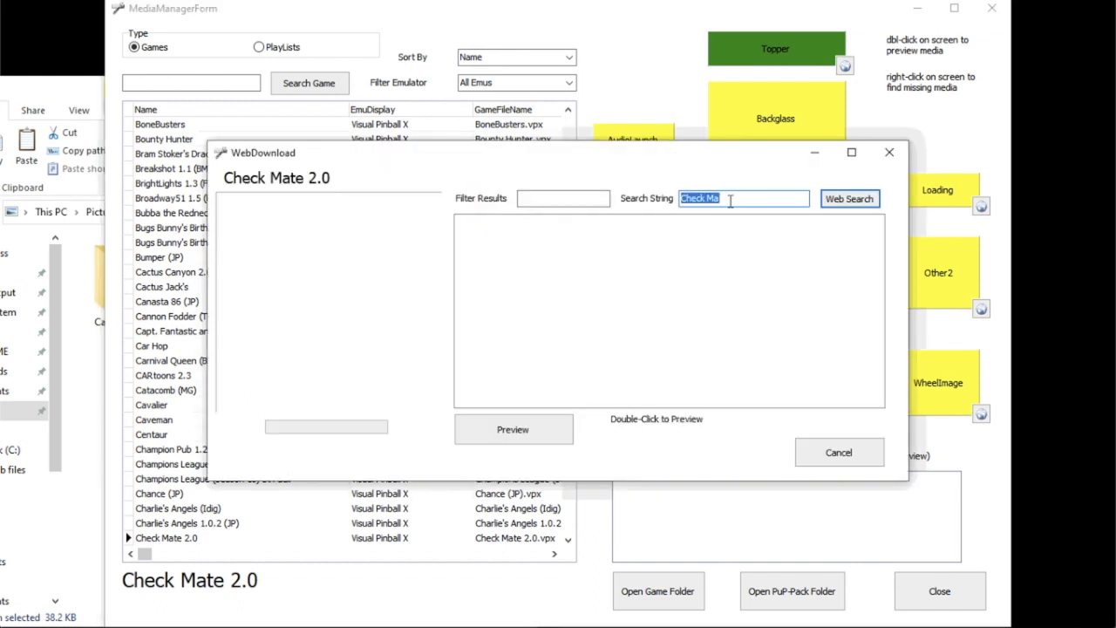
click(755, 199)
click(841, 452)
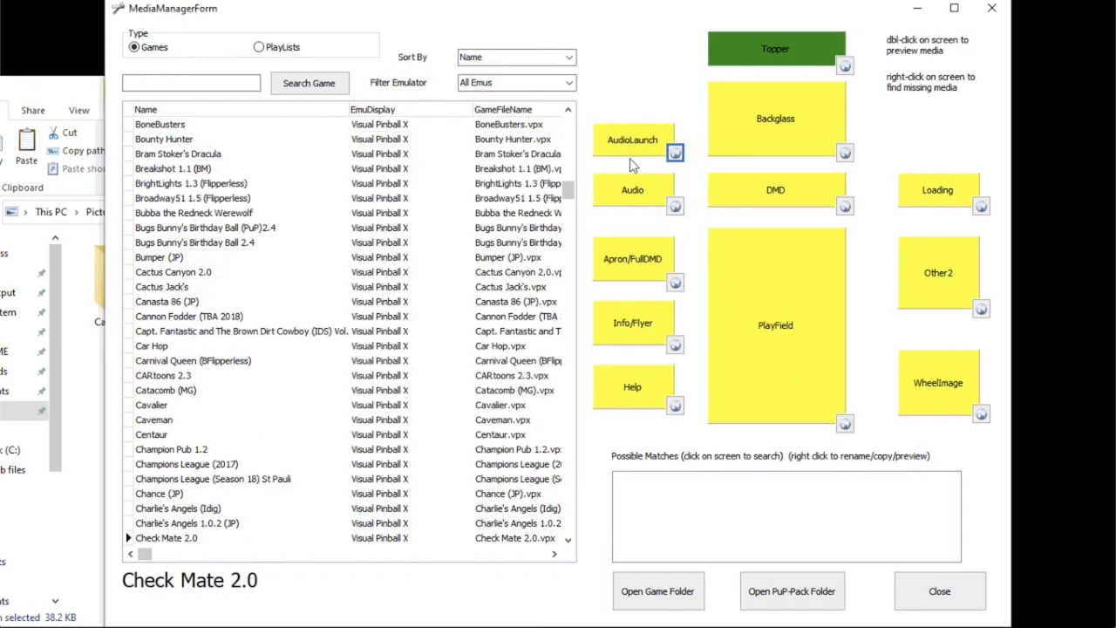
Find Audio media for Check Mate 2.0 on the web and download Check Mate (Taito 1977).mp3 from VisualPinball/Calium
click(675, 206)
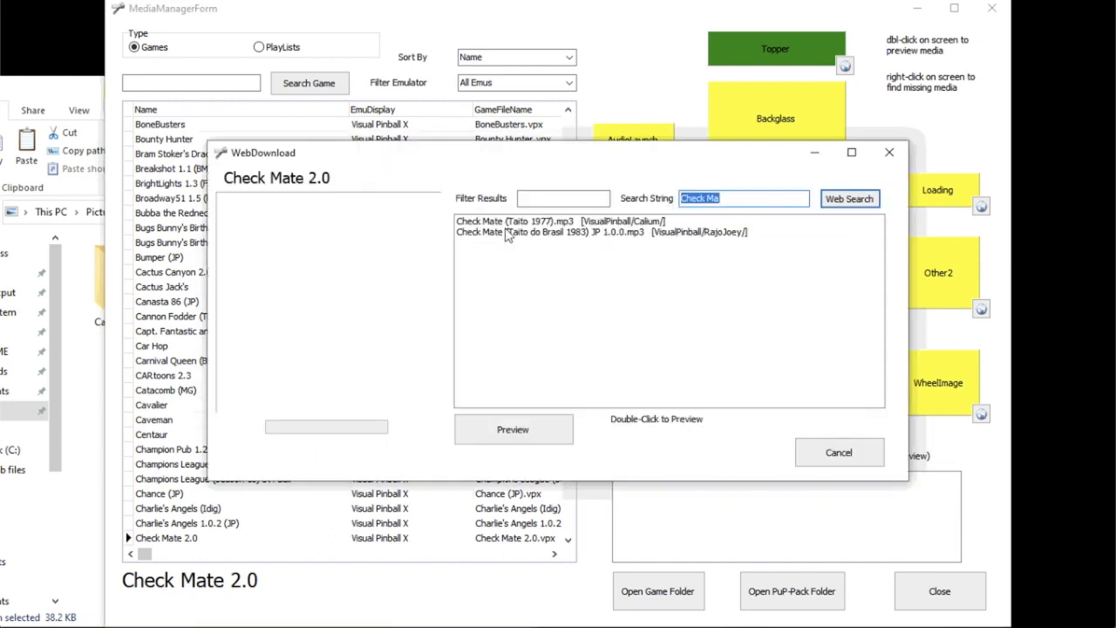
click(506, 224)
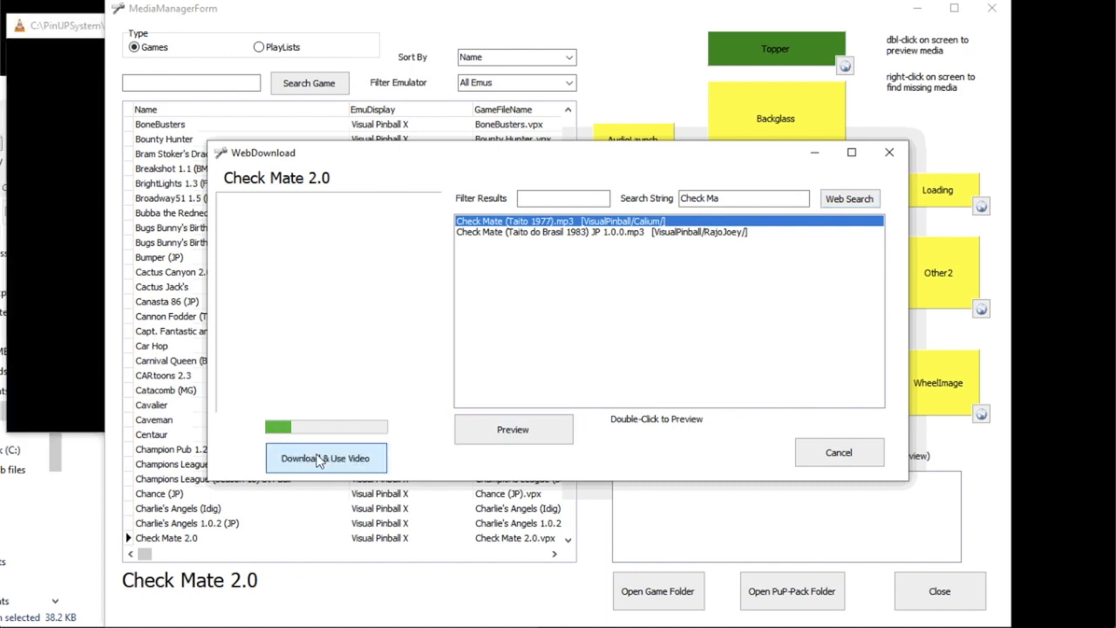
click(318, 458)
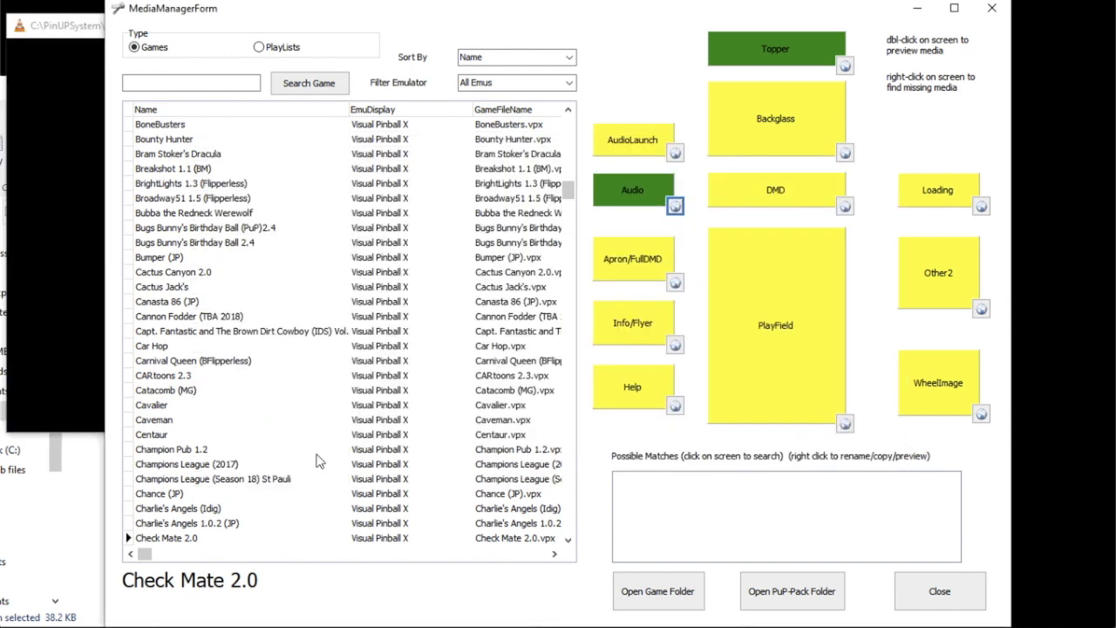
Find Apron/FullDMD media for Check Mate 2.0 on the web and download Check Mate (1977).mp4
click(676, 284)
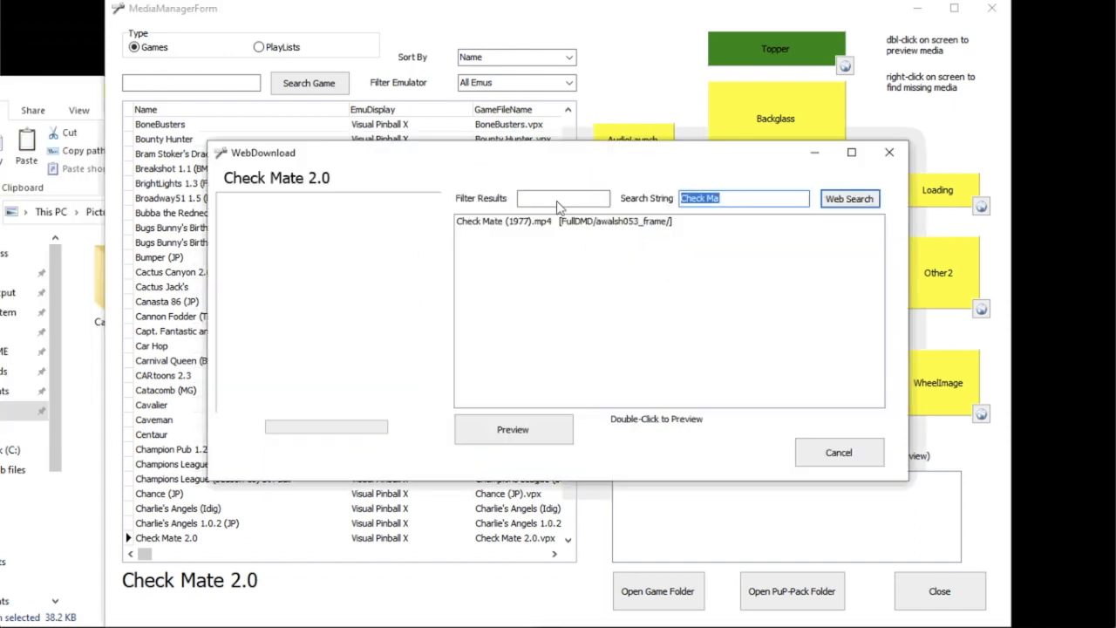
double_click(591, 241)
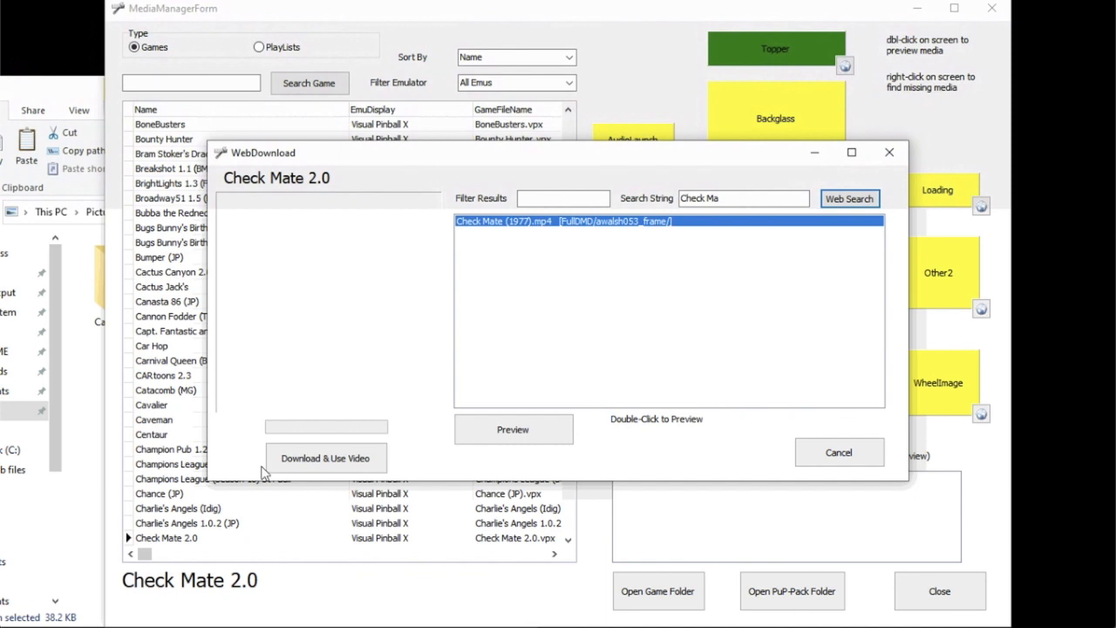
click(333, 456)
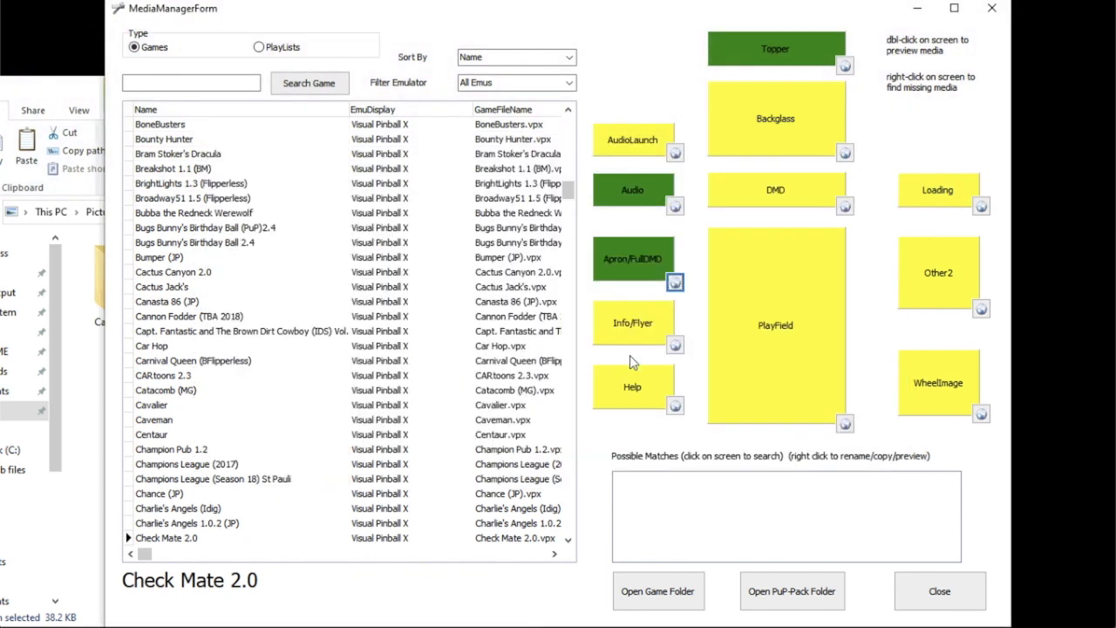
Search the web for Check Mate 2.0 Info/Flyer and Help media, closing each search without downloading
click(675, 346)
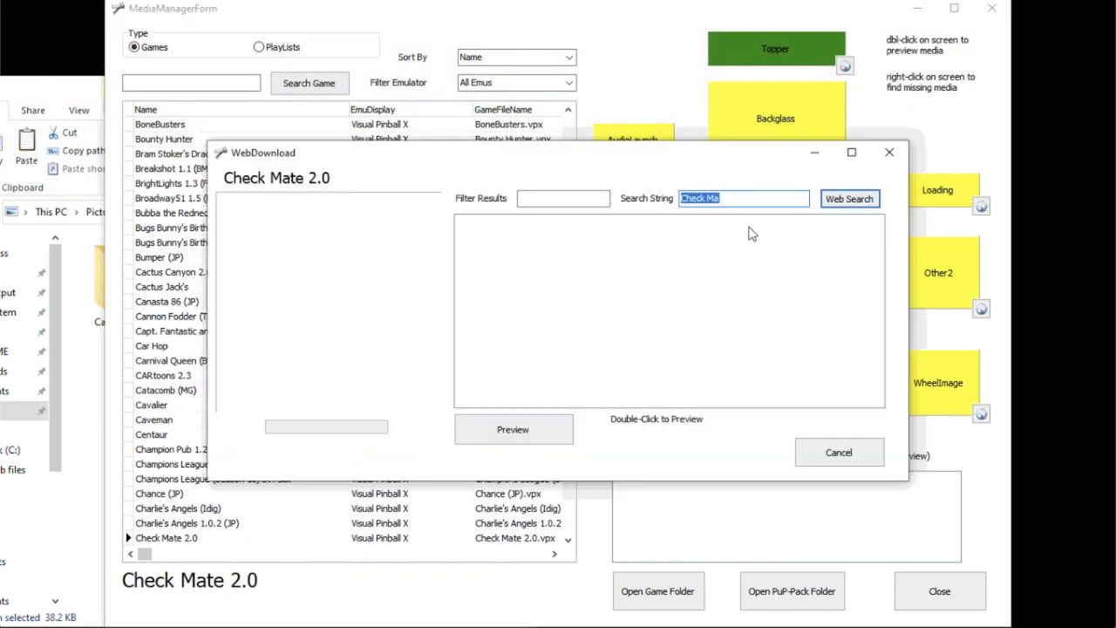
click(828, 452)
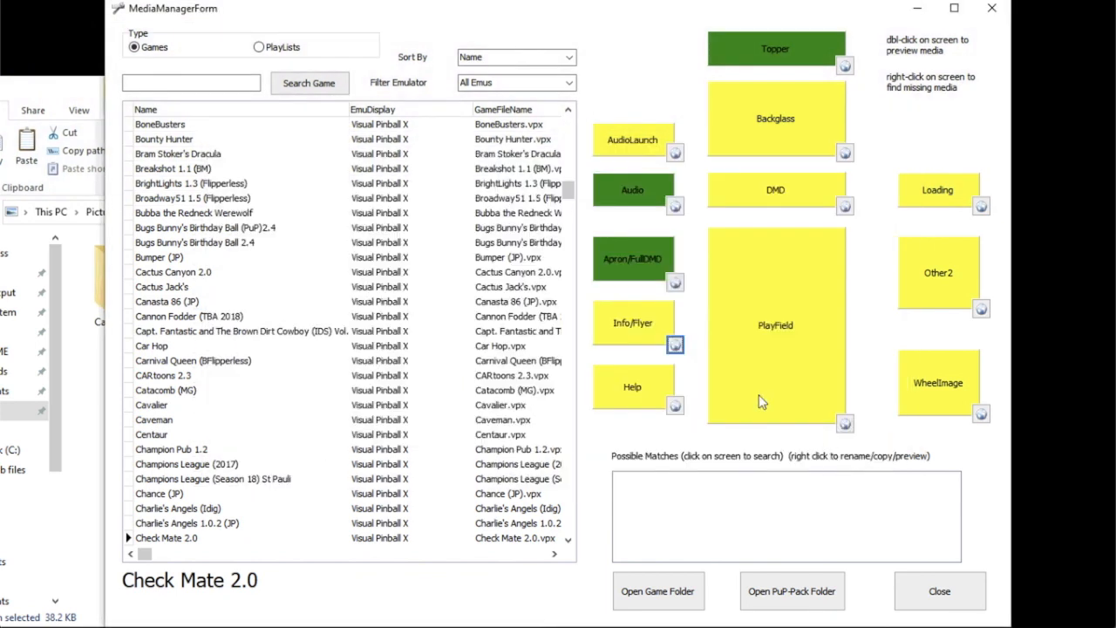
click(675, 406)
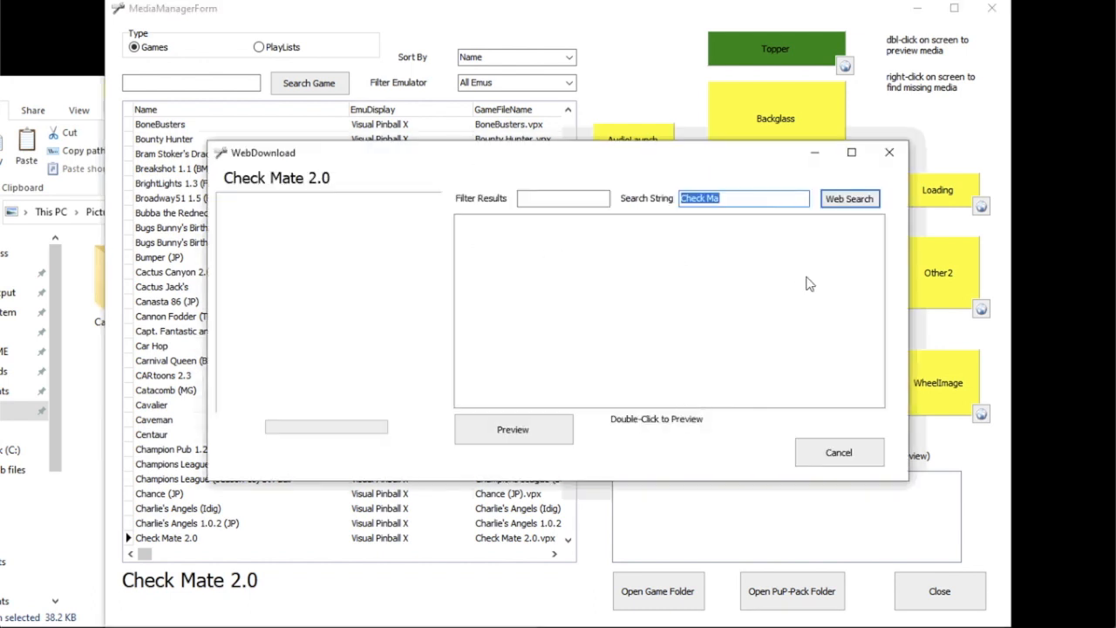
click(839, 452)
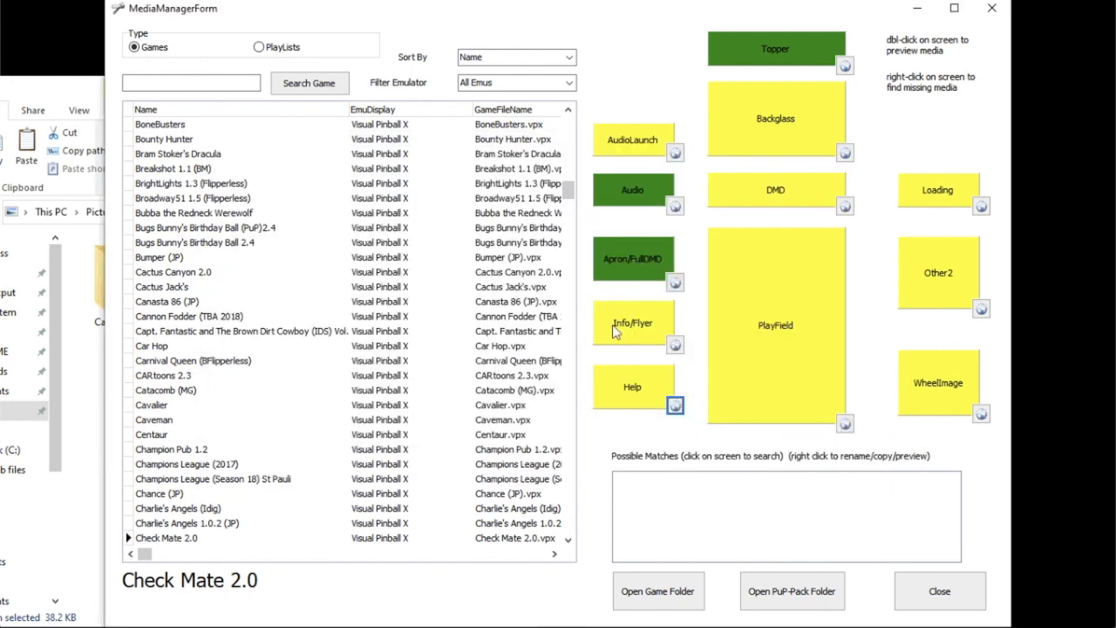
Compare the WheelImage candidates for Check Mate 2.0 and use Check Mate (Taito 1977).png from VisualPinball/Calium
click(987, 410)
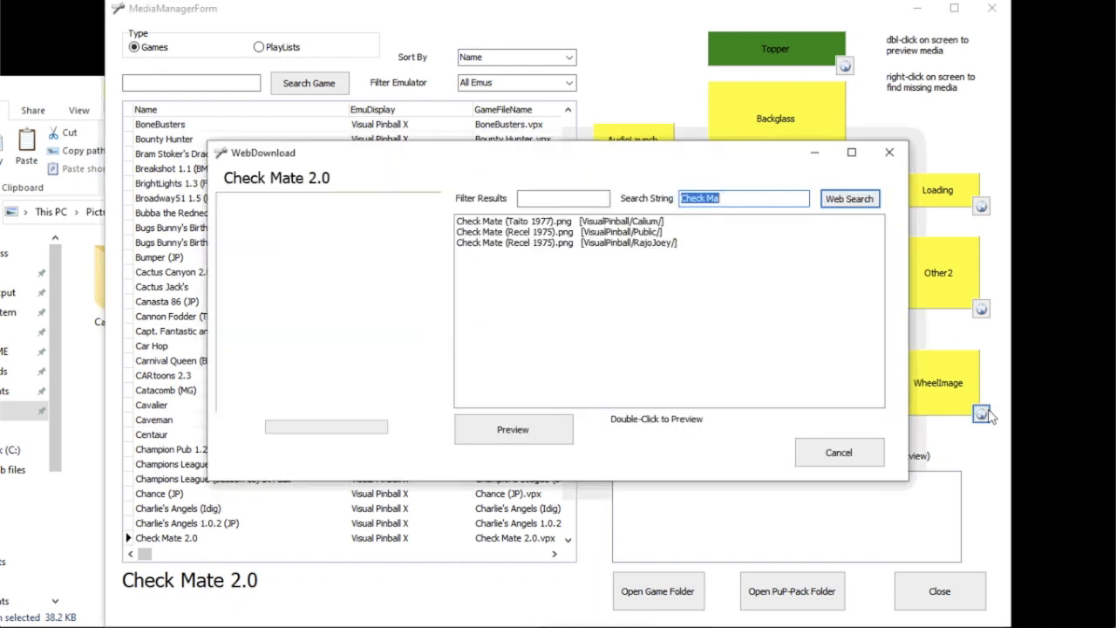
click(515, 223)
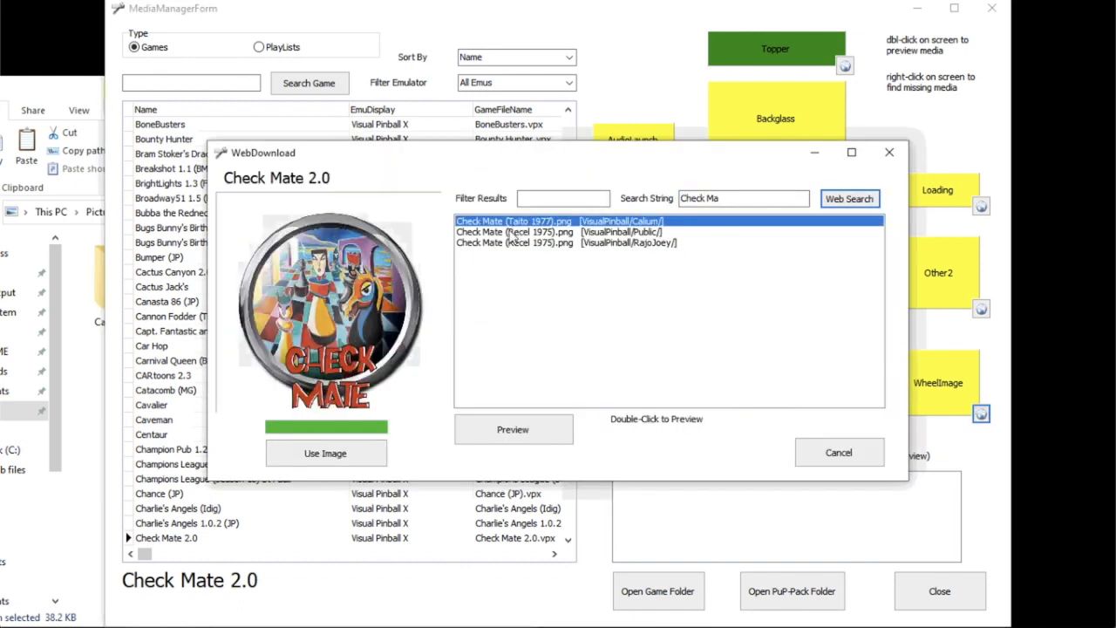
click(509, 233)
click(509, 243)
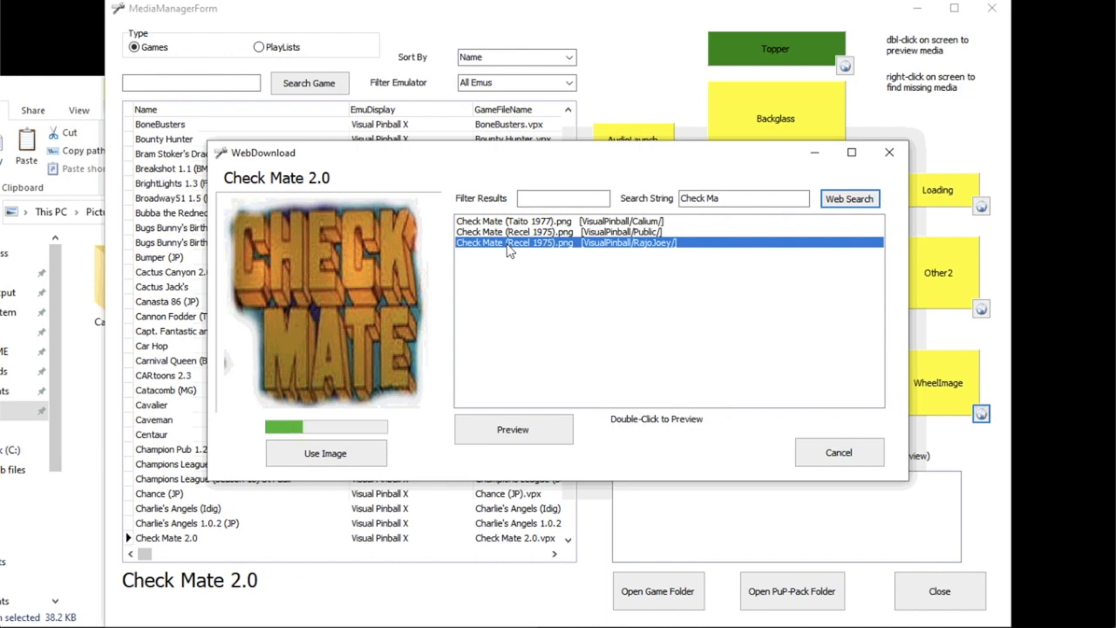
click(504, 223)
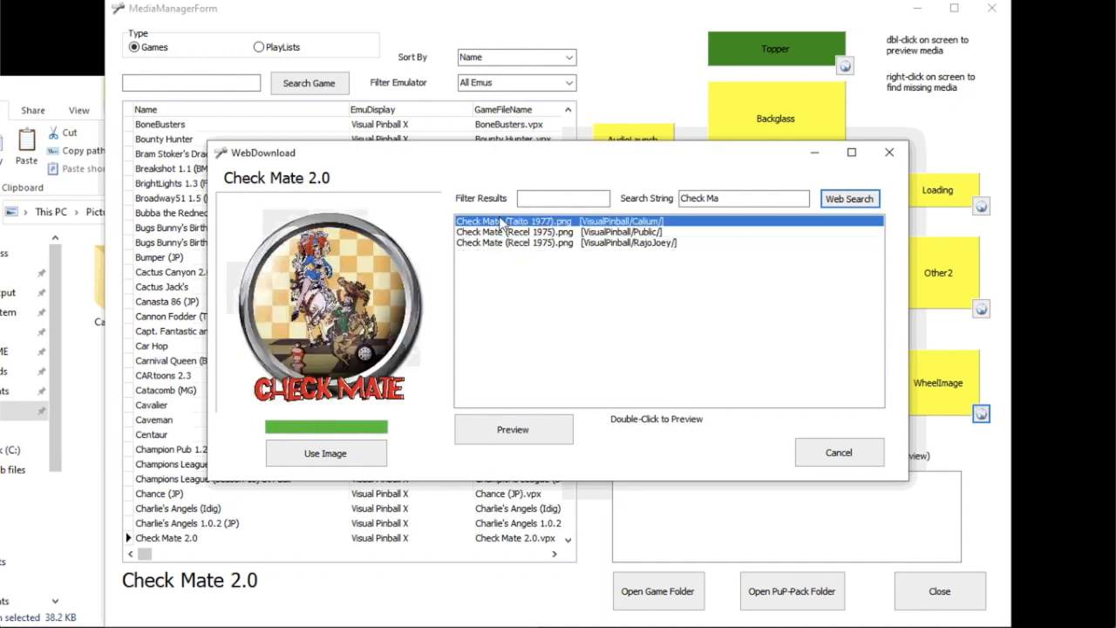
click(329, 459)
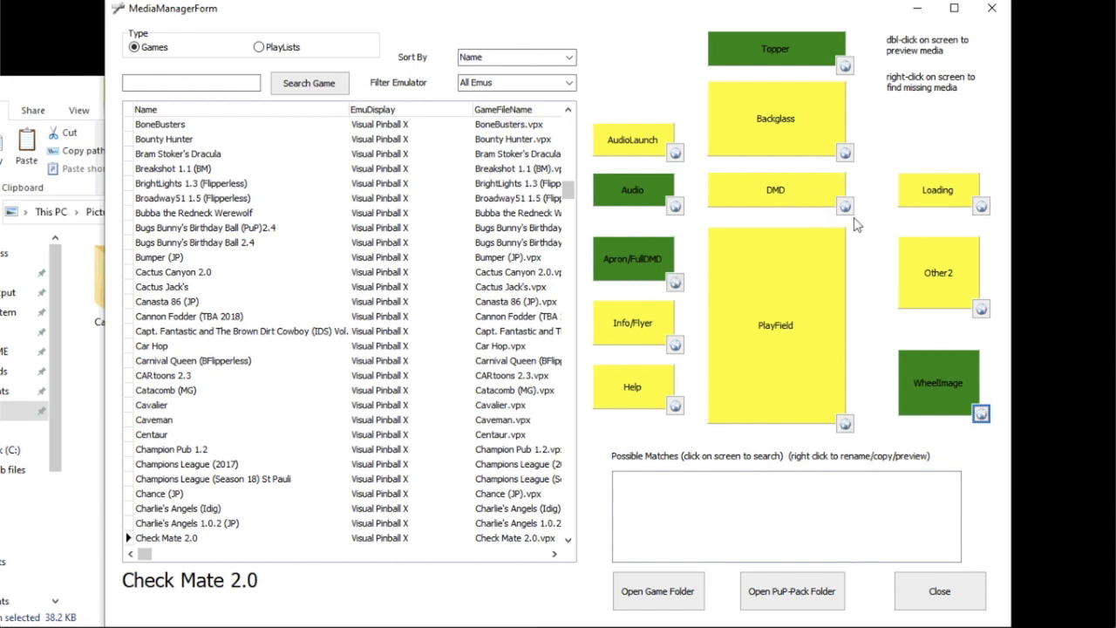
Preview the Visual Pinball loading video from the Desktop folder and assign a loading video to Check Mate 2.0's Loading media
key(alt+Tab)
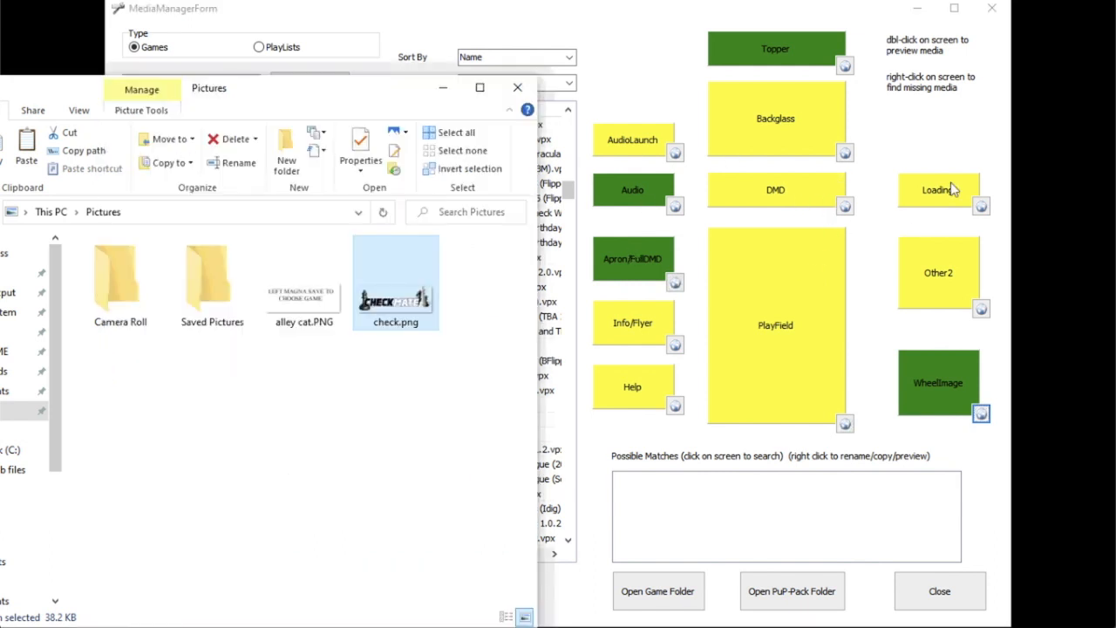
double_click(953, 190)
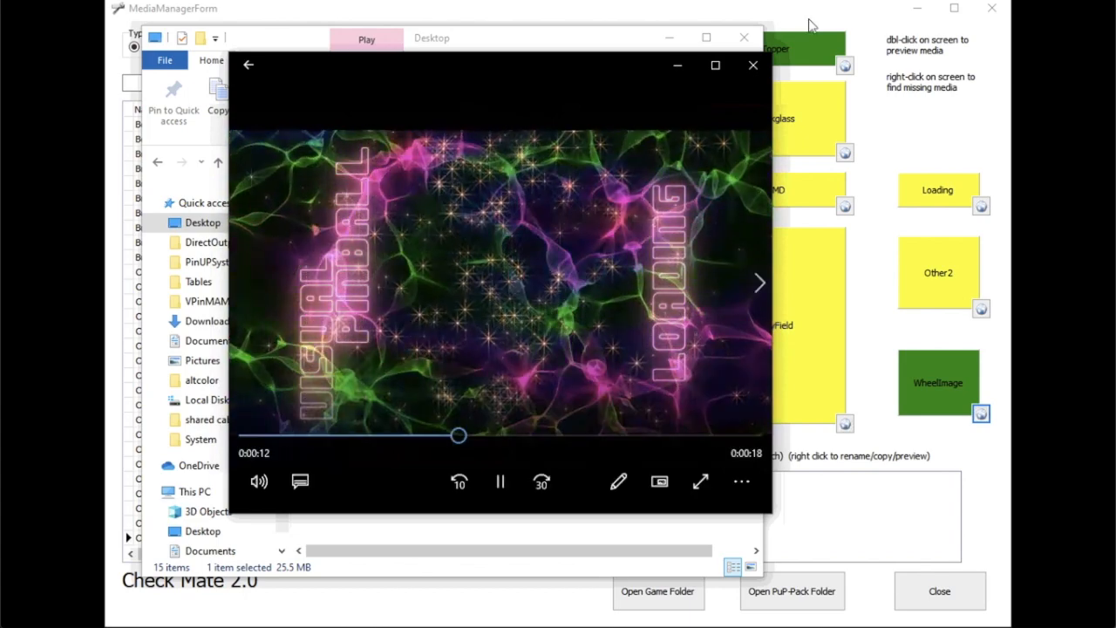
click(752, 66)
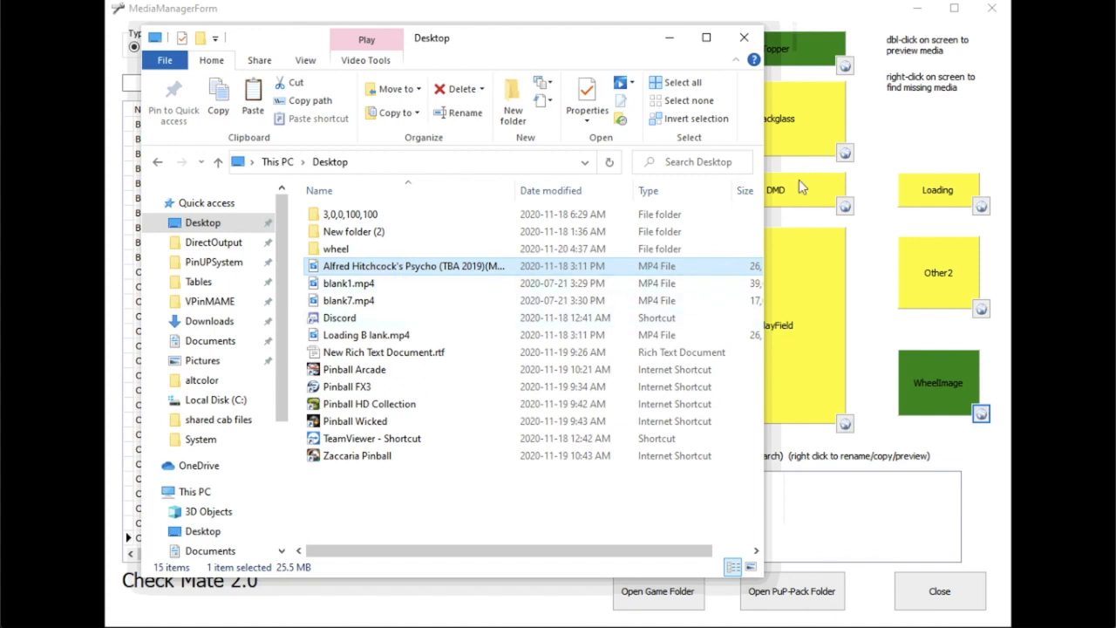
drag(938, 170, 935, 179)
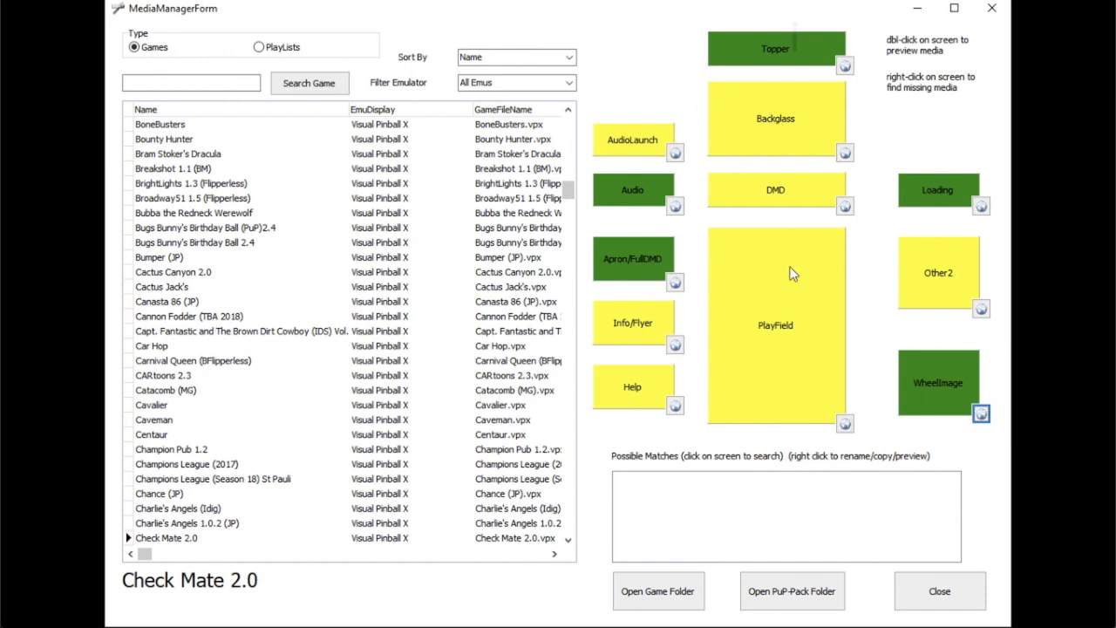
Compare which media slots are filled for Check Mate 2.0 and Check Mate 2.0 (JP) in the game list
scroll(173, 511, down, 1)
click(173, 509)
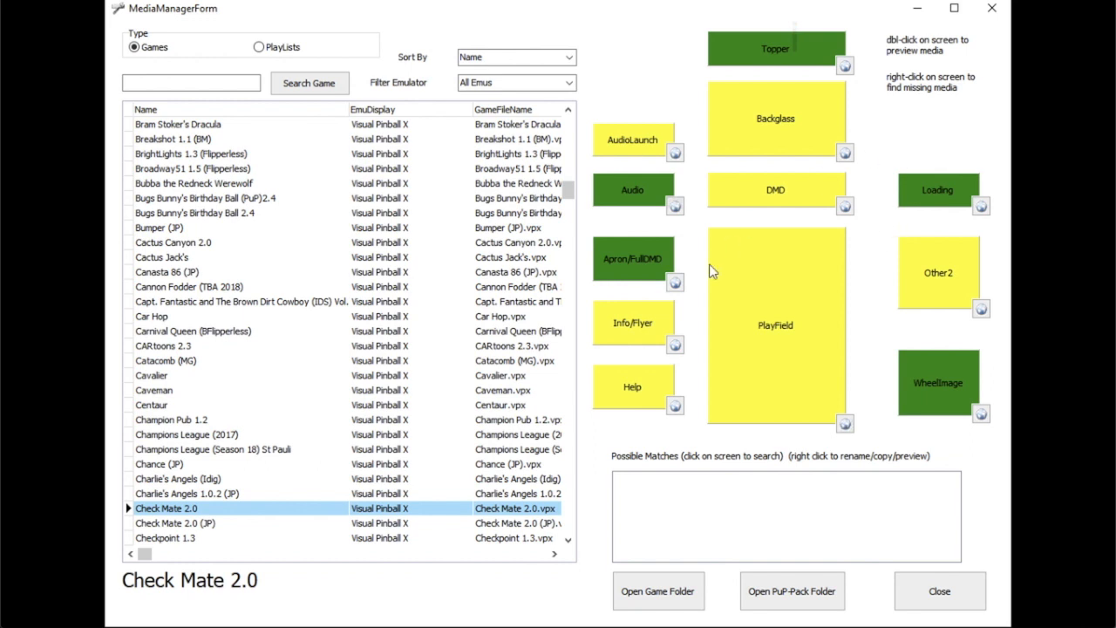
click(176, 525)
click(172, 511)
click(172, 523)
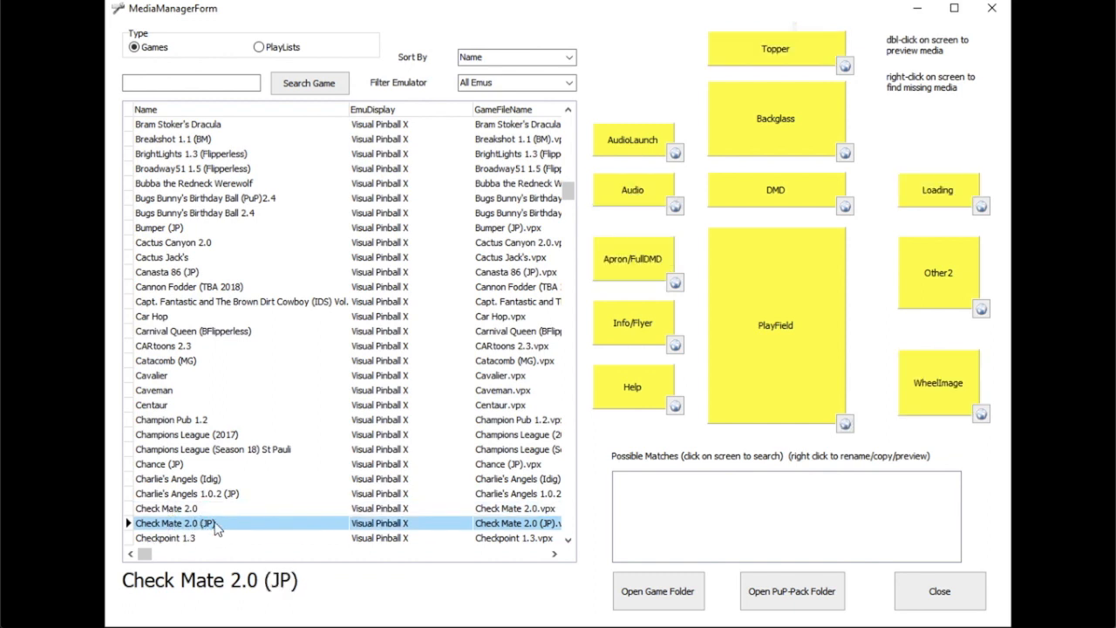
Select Checkpoint 1.3, find its Topper media on the web, preview it and download it for use
key(Down)
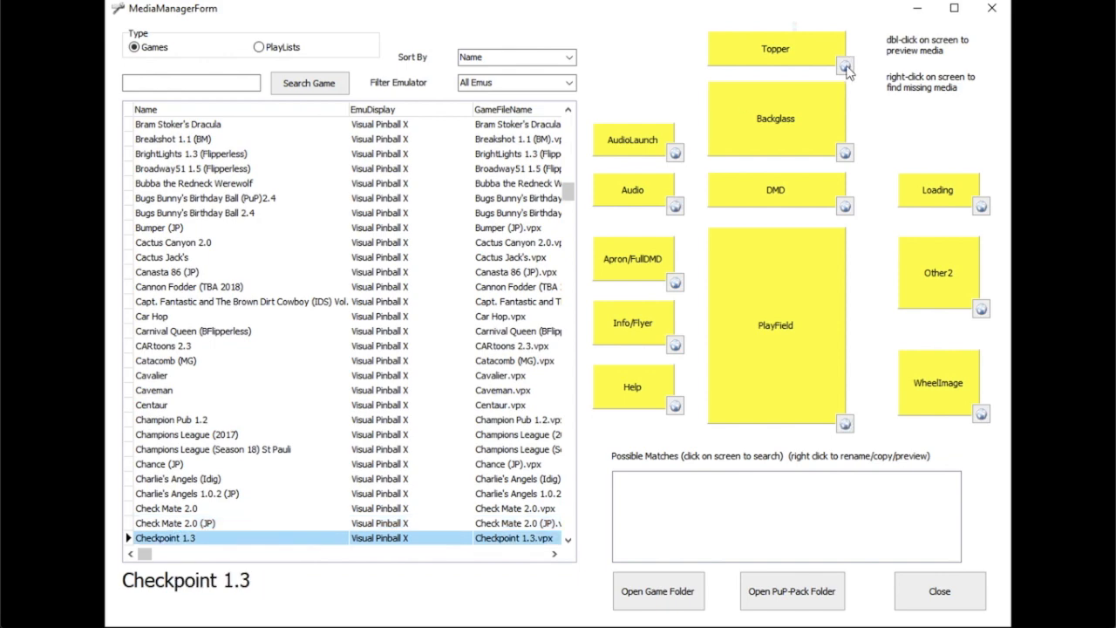
click(845, 67)
click(518, 222)
click(492, 435)
click(326, 459)
Find AudioLaunch and Audio media for Checkpoint 1.3 on the web, previewing and downloading a file for each
click(845, 162)
click(550, 221)
click(513, 432)
click(326, 468)
click(675, 206)
click(549, 222)
click(513, 430)
click(307, 460)
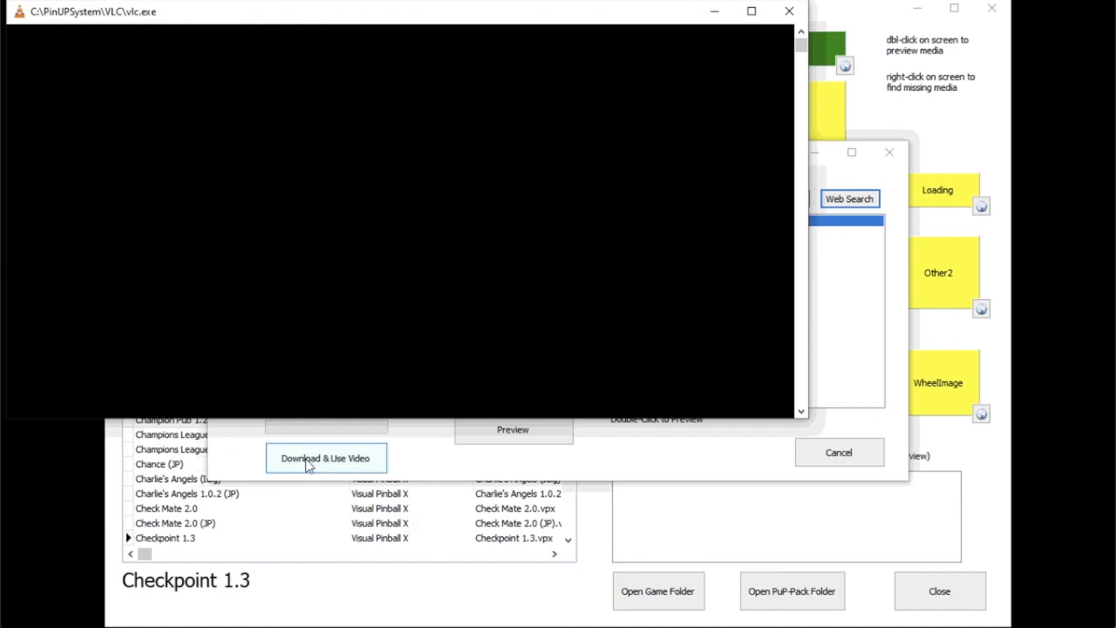
Cancel the web search for Loading media, uncover the Desktop folder window and assign its loading video to Checkpoint 1.3
click(981, 207)
click(831, 446)
drag(299, 20, 428, 41)
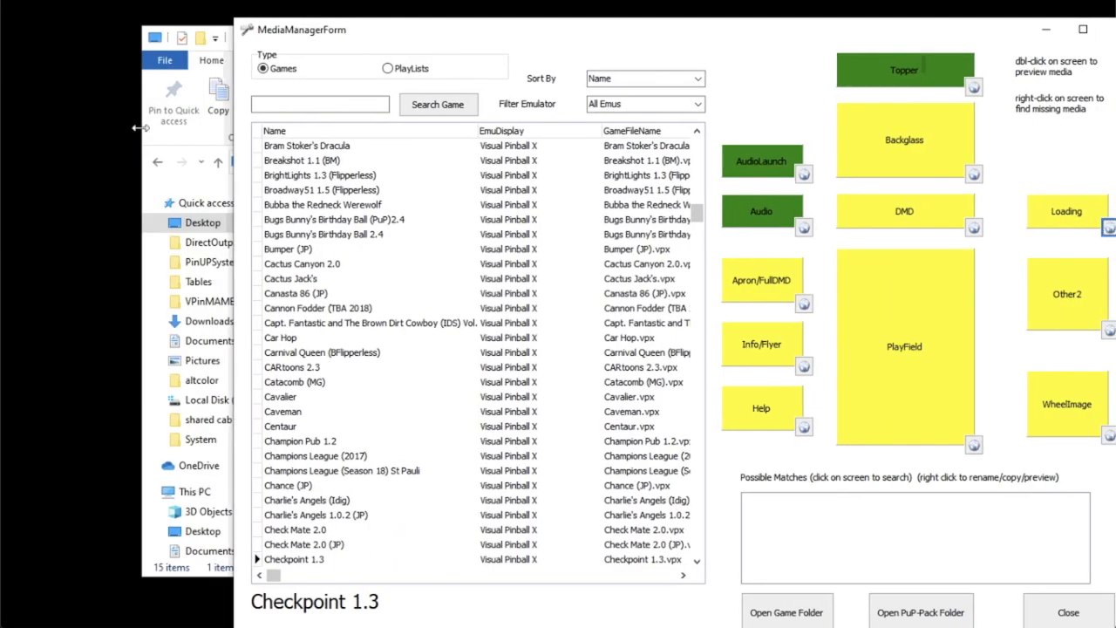
click(159, 179)
drag(1019, 187, 1064, 212)
click(804, 303)
double_click(565, 221)
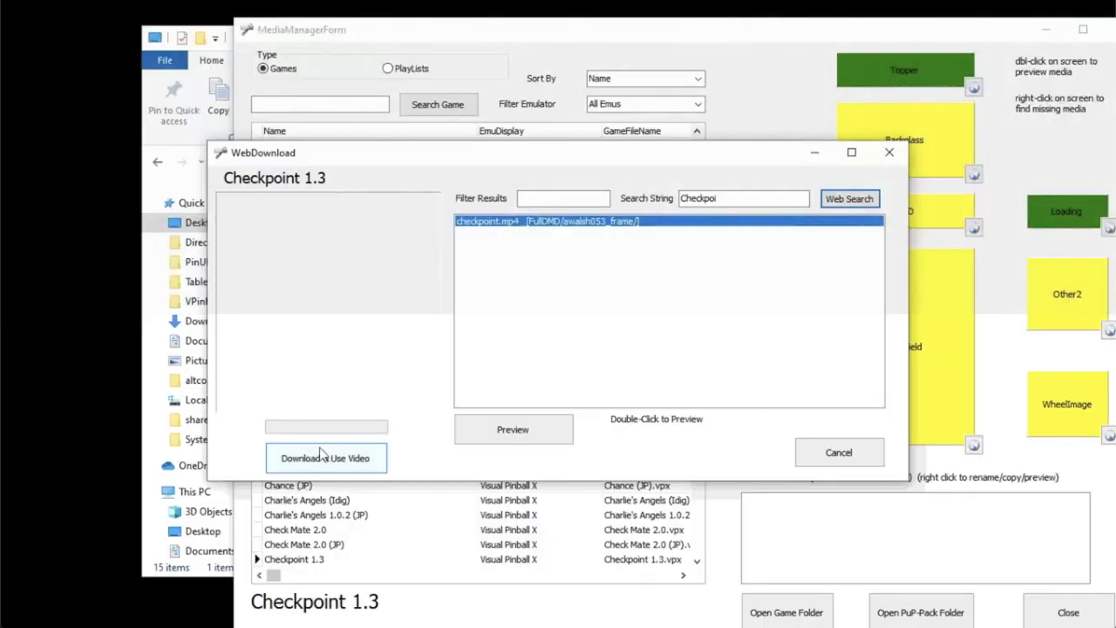
click(326, 458)
Search the web for Info/Flyer and Help media for Checkpoint 1.3
click(803, 366)
double_click(586, 223)
click(332, 447)
click(804, 426)
double_click(566, 221)
click(326, 451)
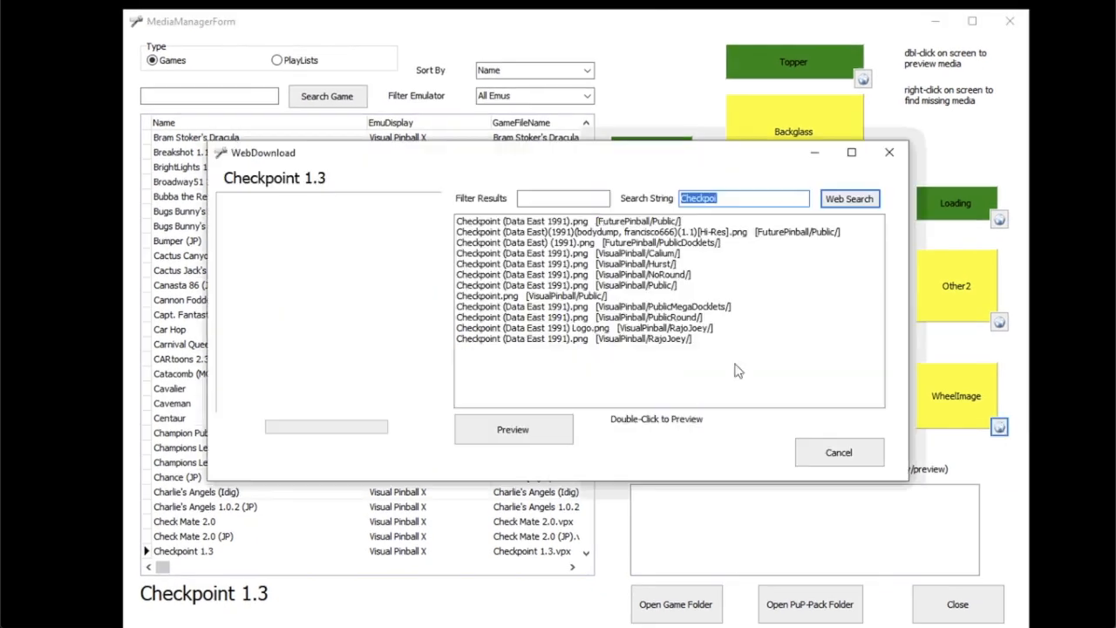
Preview WheelImage candidates for Checkpoint 1.3 and use Checkpoint (Data East 1991).png from VisualPinball/Calium
double_click(567, 232)
double_click(558, 253)
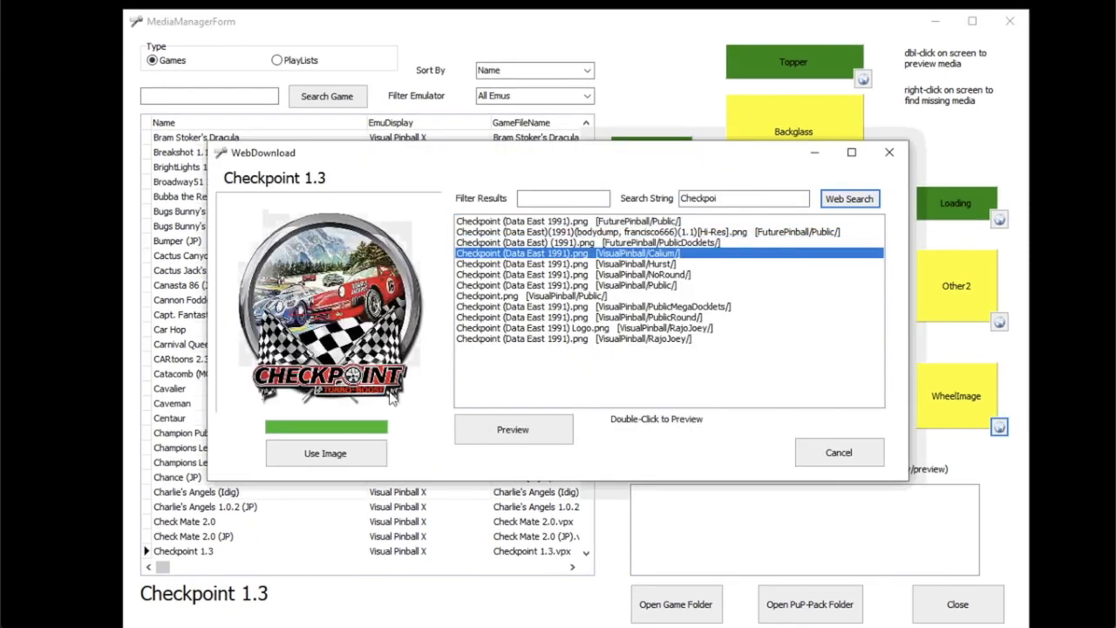
click(326, 451)
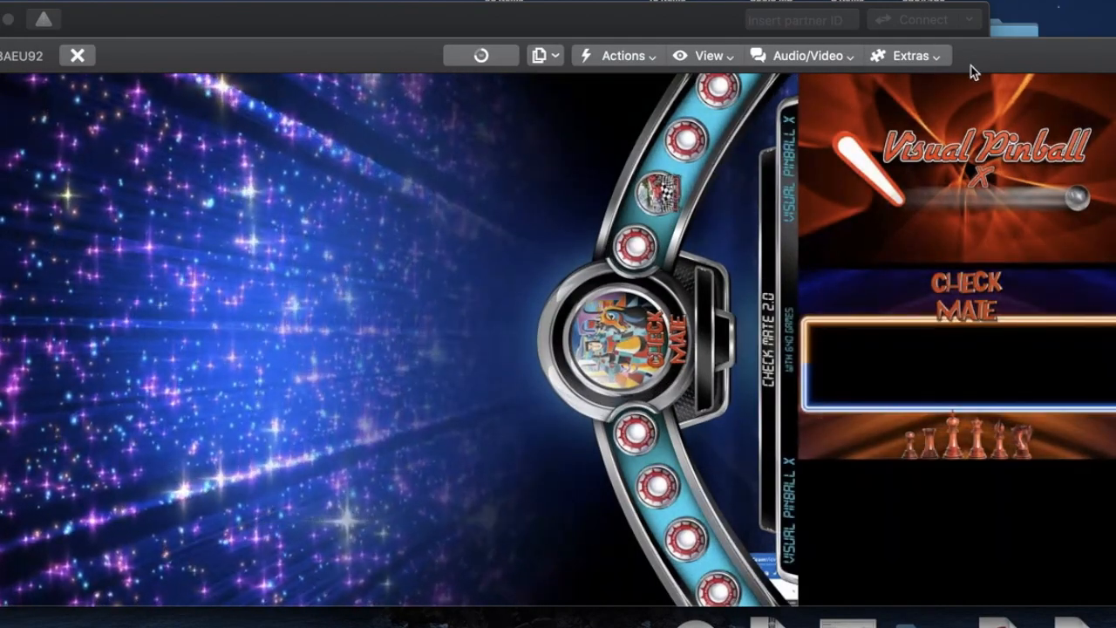
Browse the table wheel from Check Mate 2.0 to Checkpoint 1.3 to review the added media on the cabinet screens
drag(988, 56, 916, 54)
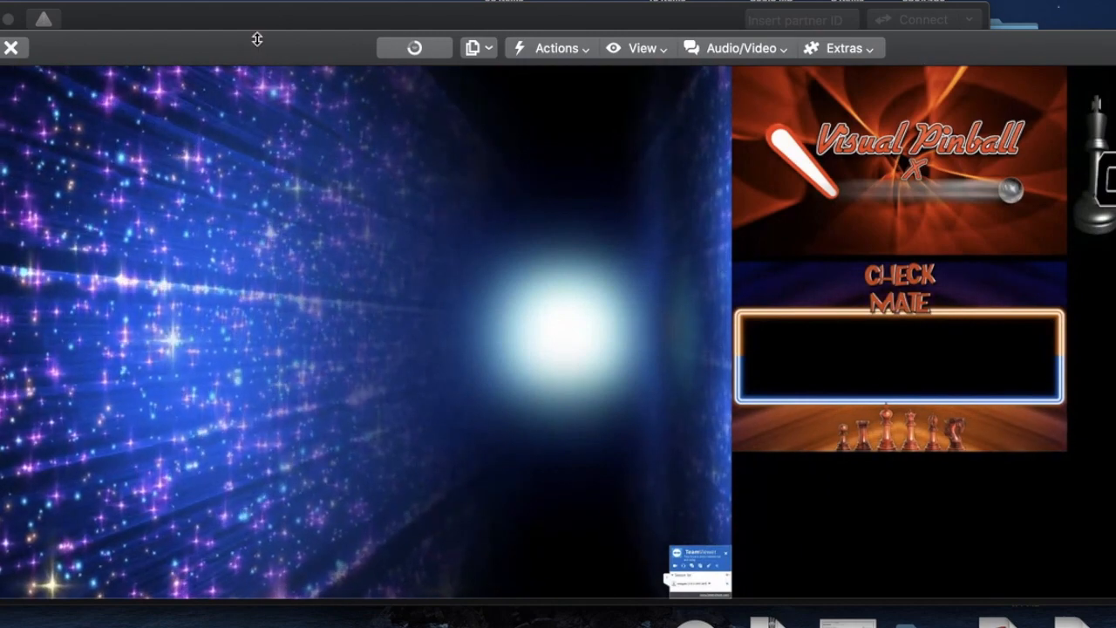
drag(259, 49, 281, 79)
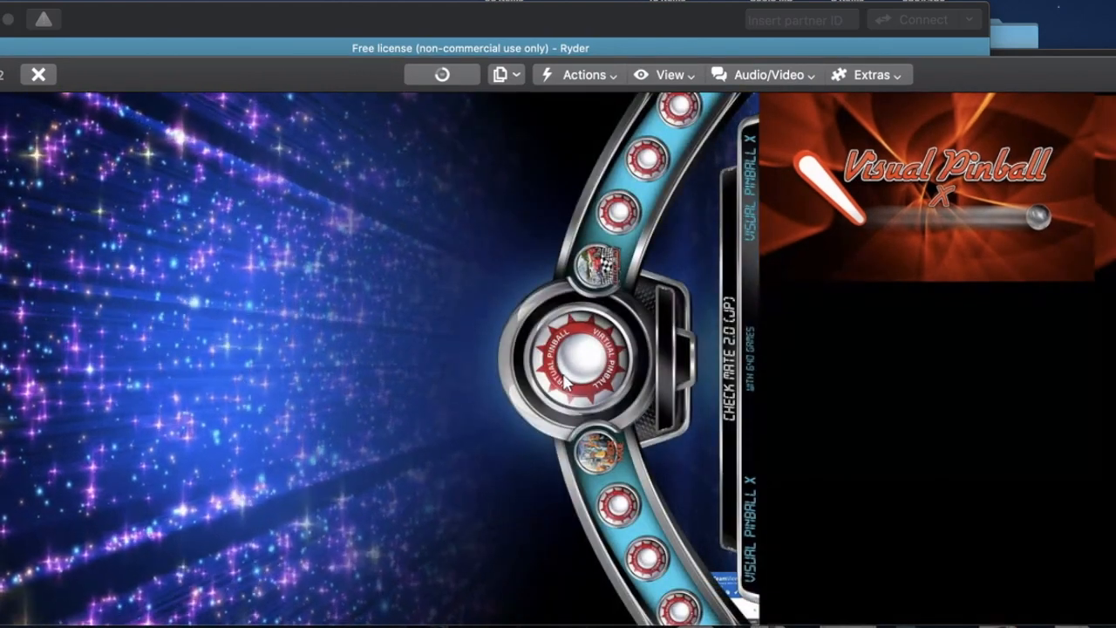
key(Shift_R)
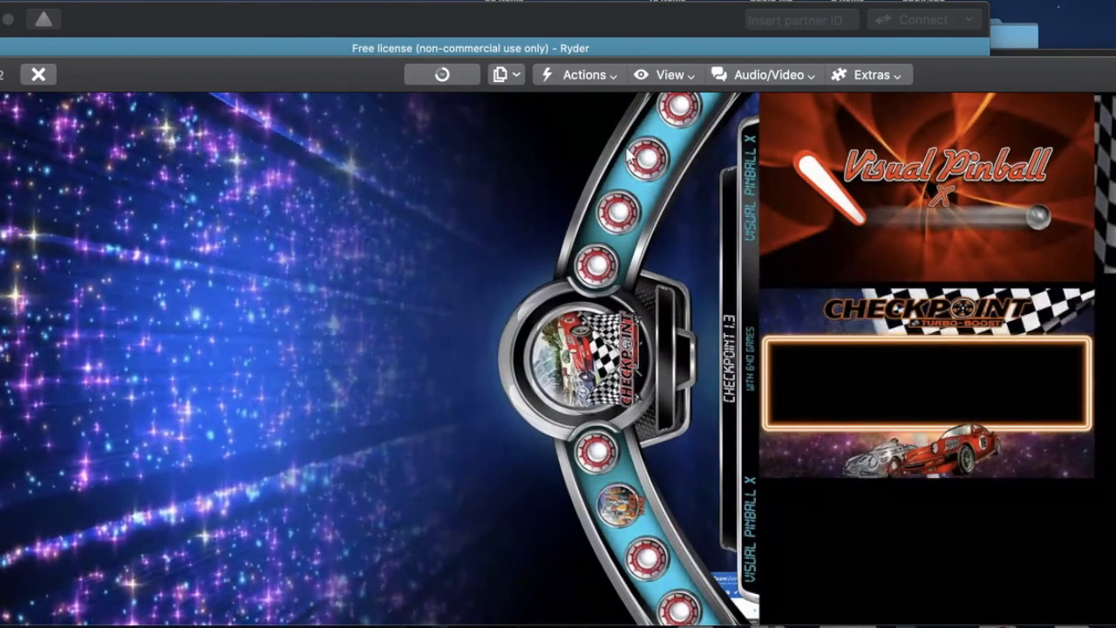
drag(955, 72, 645, 99)
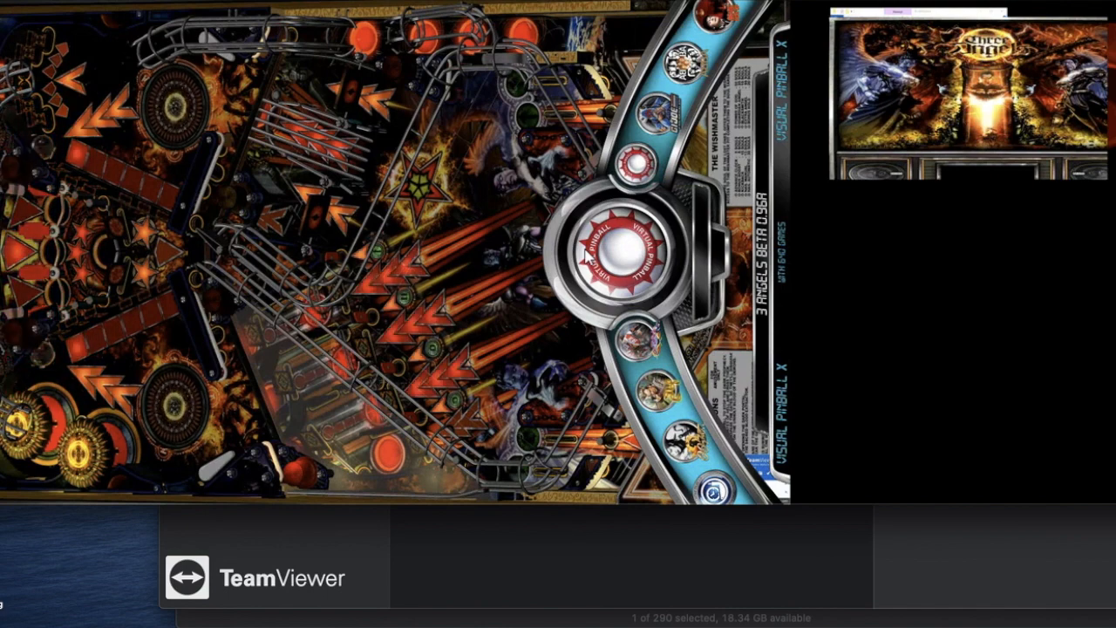
Open the selected table's game menu, enter Record Display and choose Record Playfield
key(Shift_R)
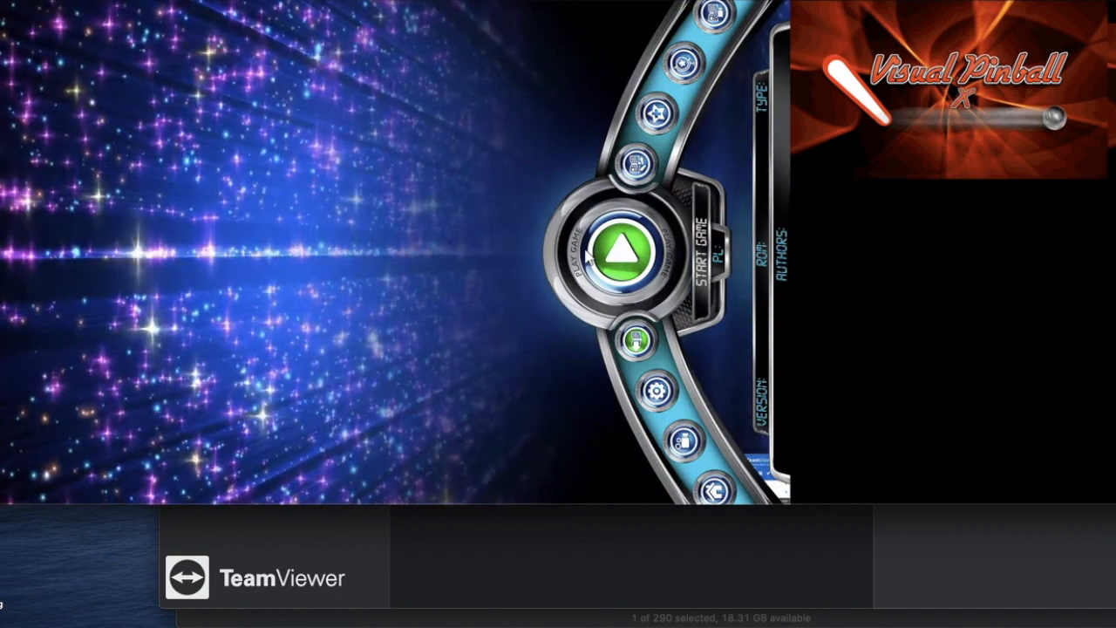
key(Down)
key(Down)
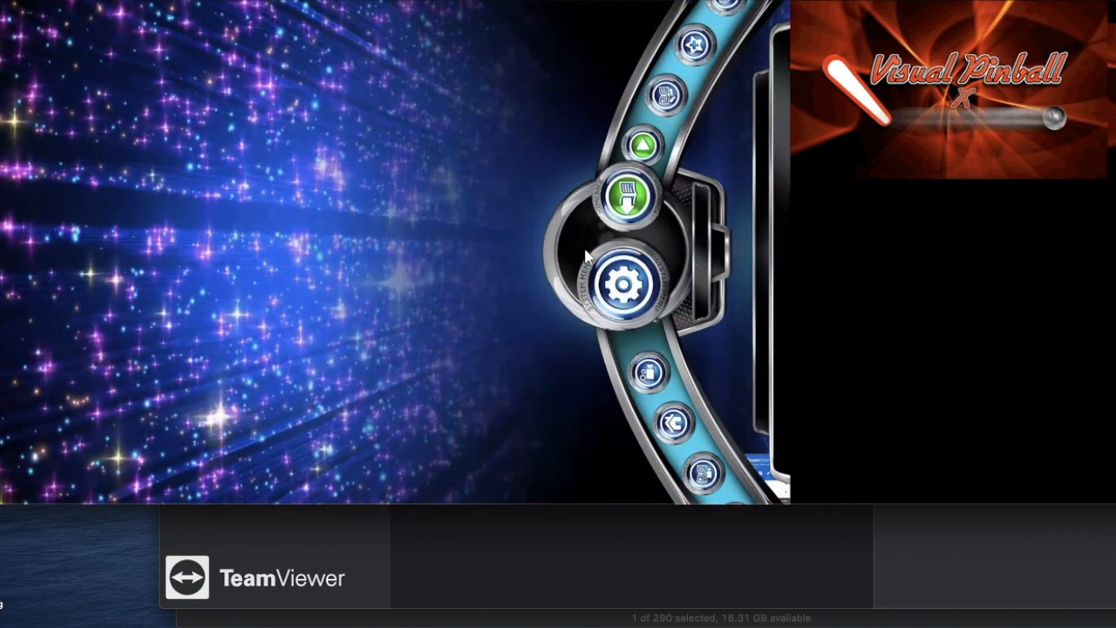
key(Down)
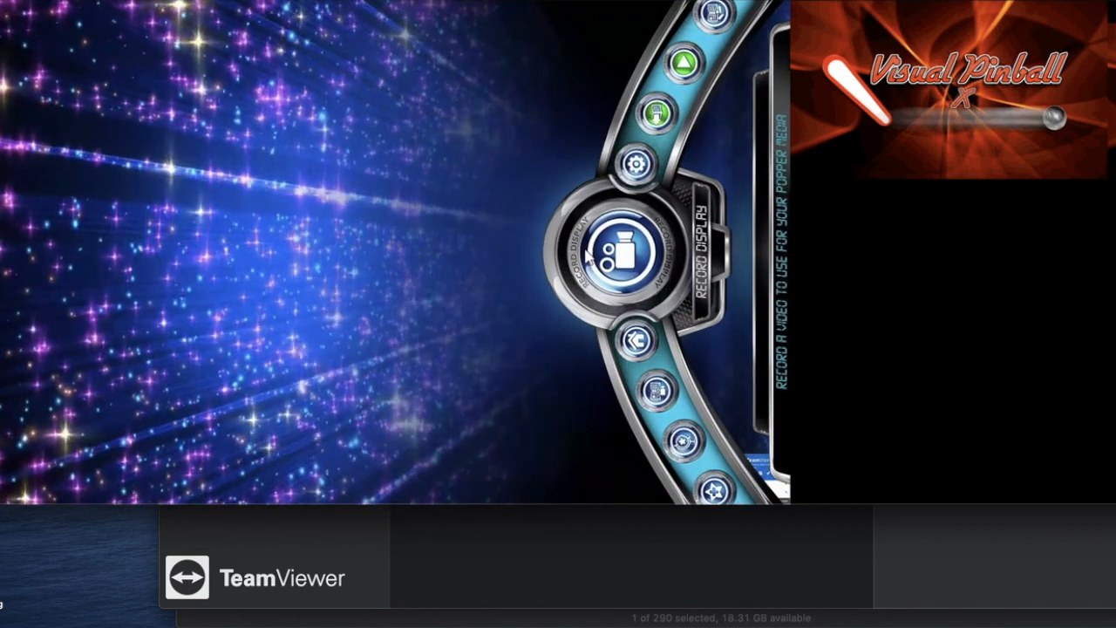
key(Down)
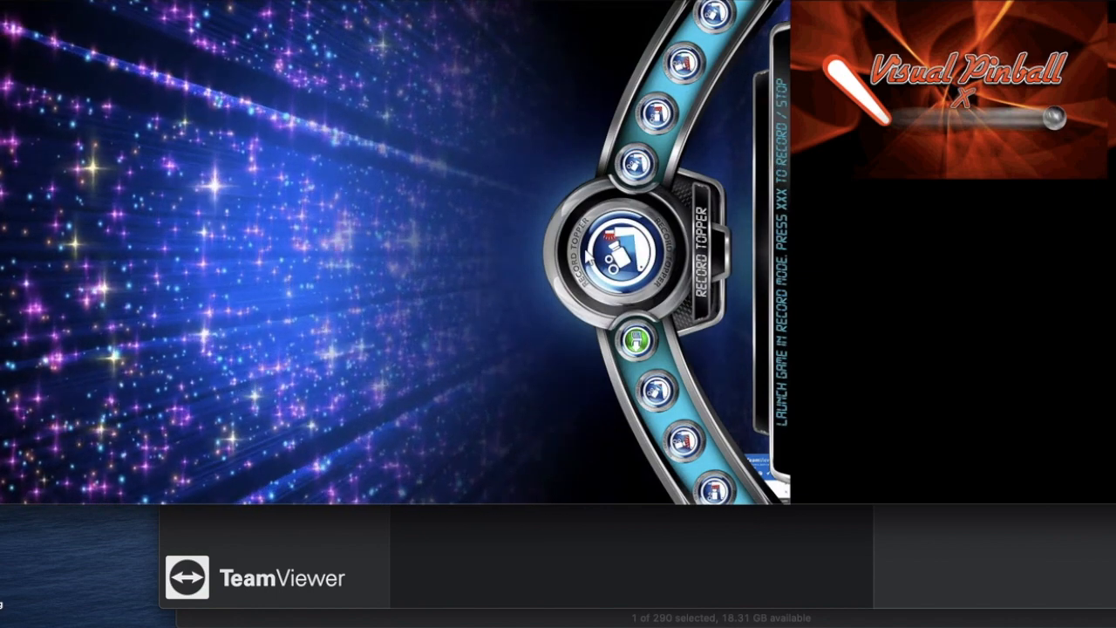
key(Down)
key(Down)
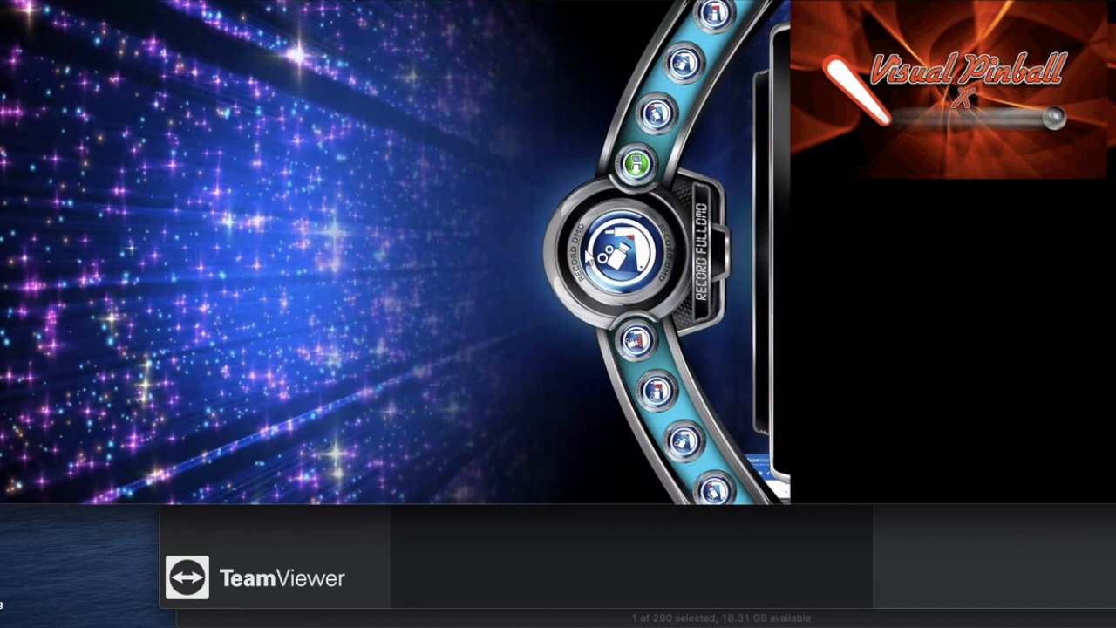
key(Down)
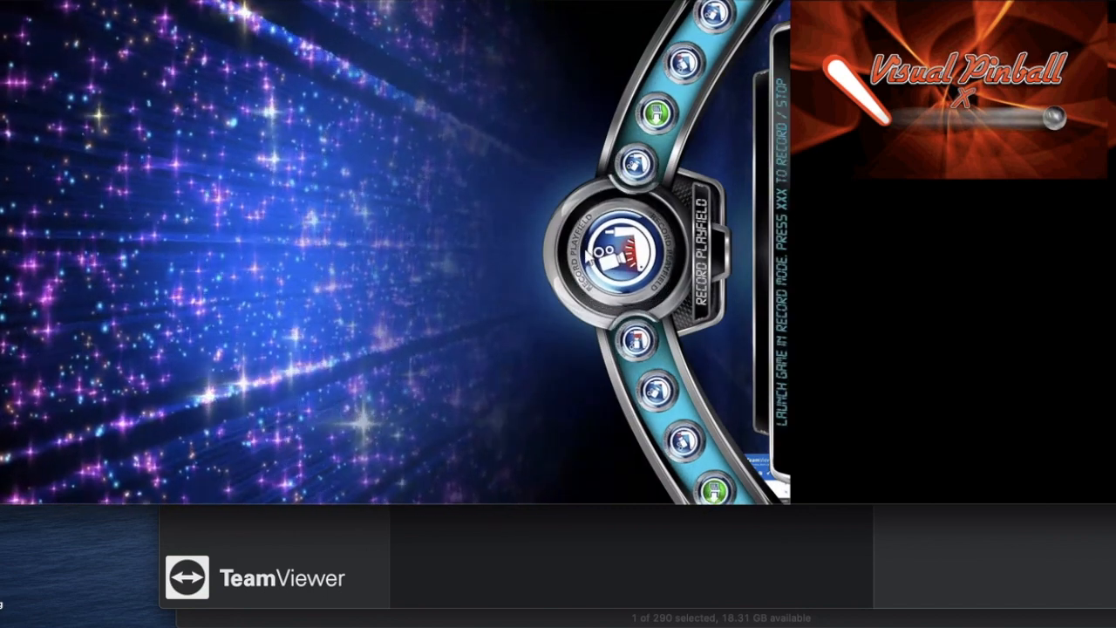
key(Return)
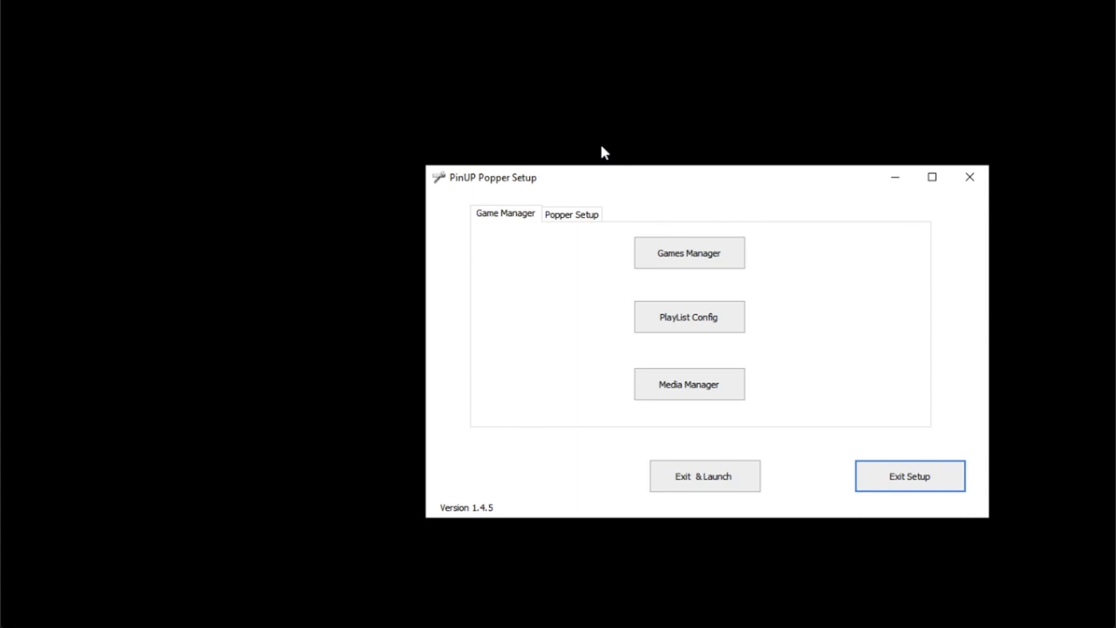
Open the Games Manager and flag Check Mate 2.0 and Check Mate 2.0 (JP) with Add to Batch Record
click(588, 183)
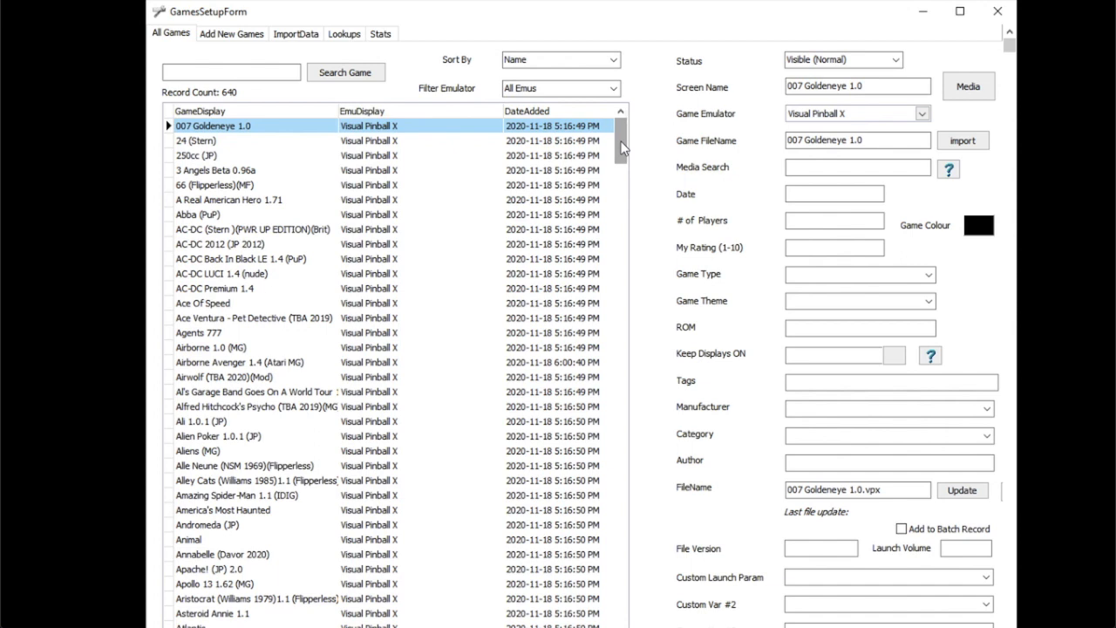
drag(622, 148, 623, 270)
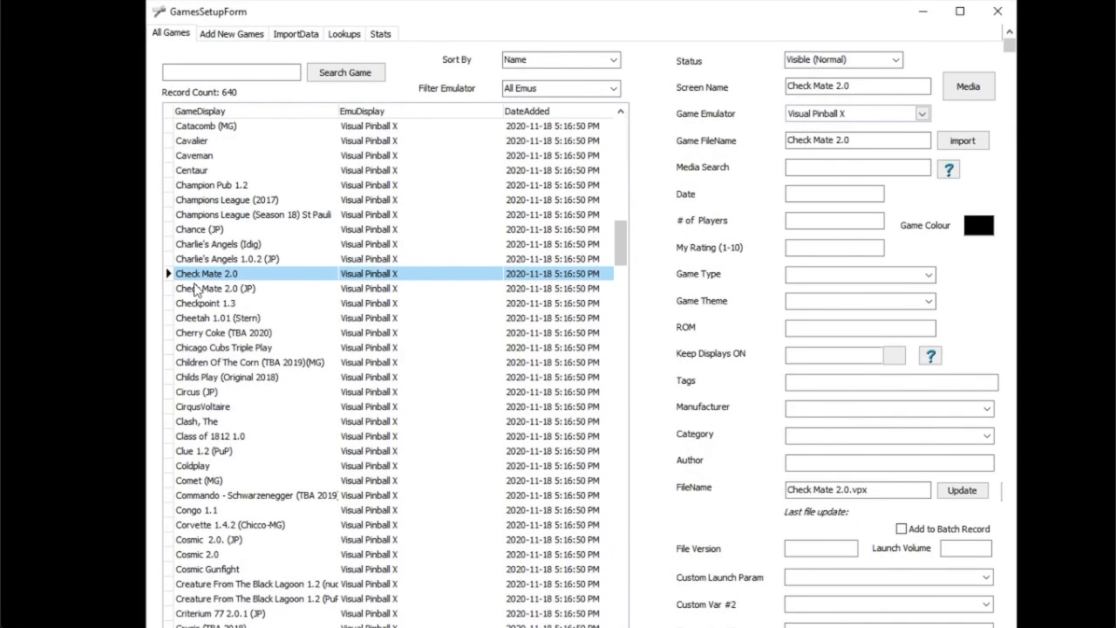
click(196, 290)
click(192, 279)
click(901, 530)
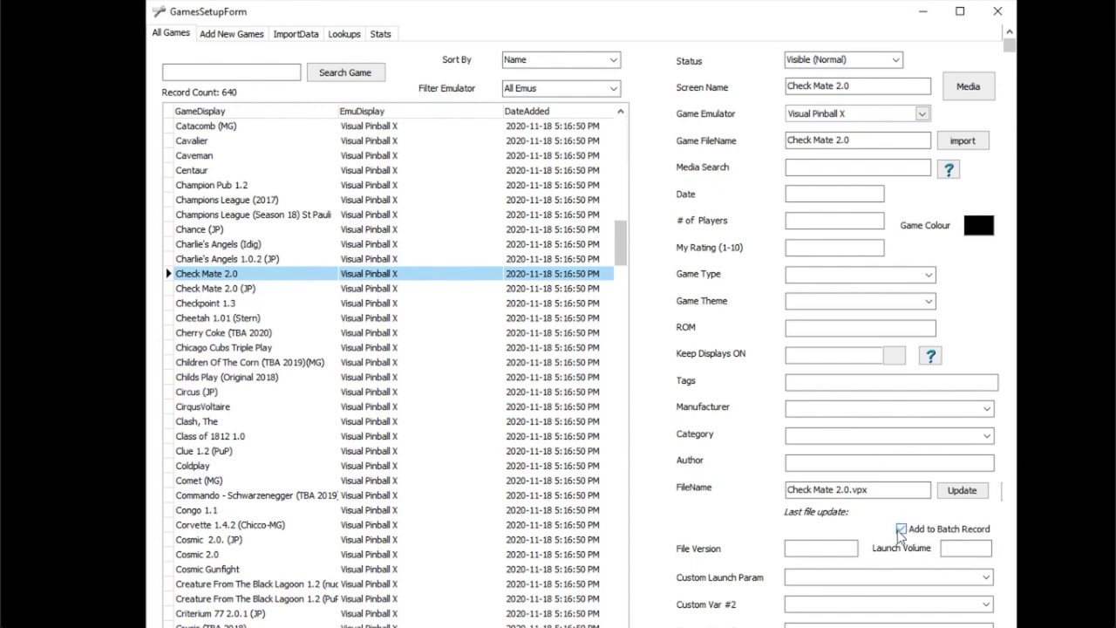
click(223, 293)
click(900, 528)
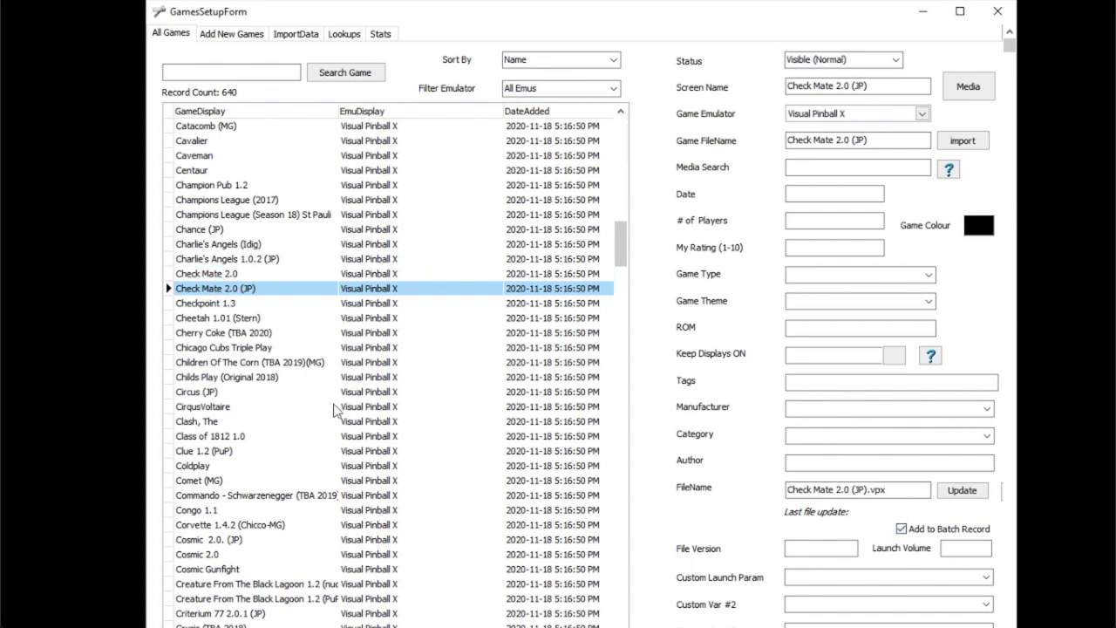
Flag Checkpoint 1.3 with Add to Batch Record, save the game settings and close the Games Manager
click(199, 304)
click(901, 529)
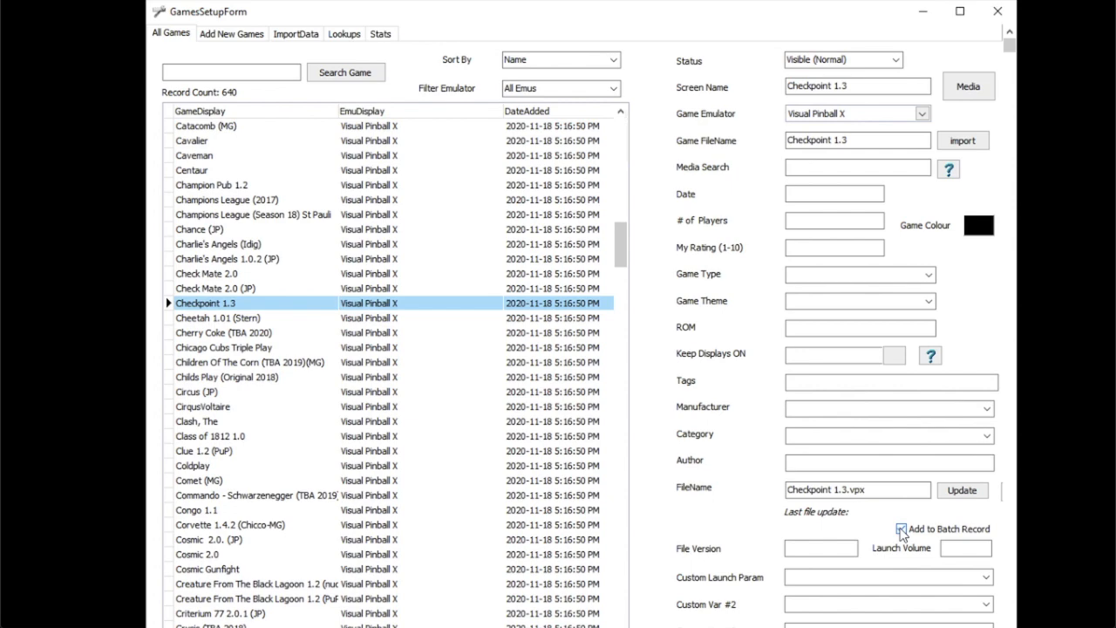
click(1012, 307)
click(854, 558)
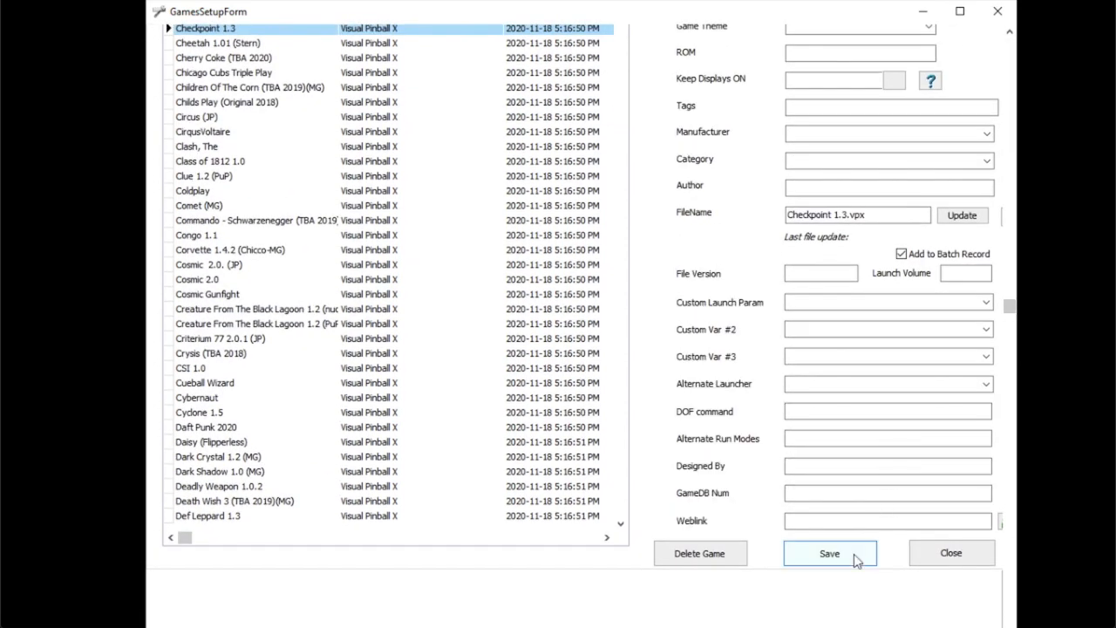
click(950, 553)
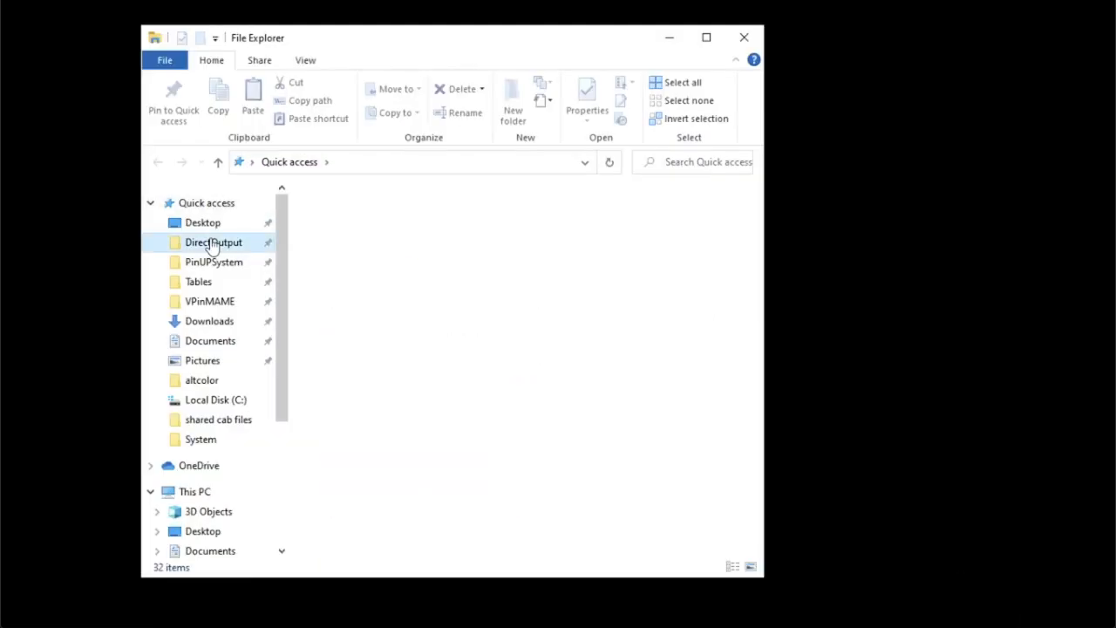
Launch PopperAutoRecord.exe from the PinUPSystem folder
click(214, 243)
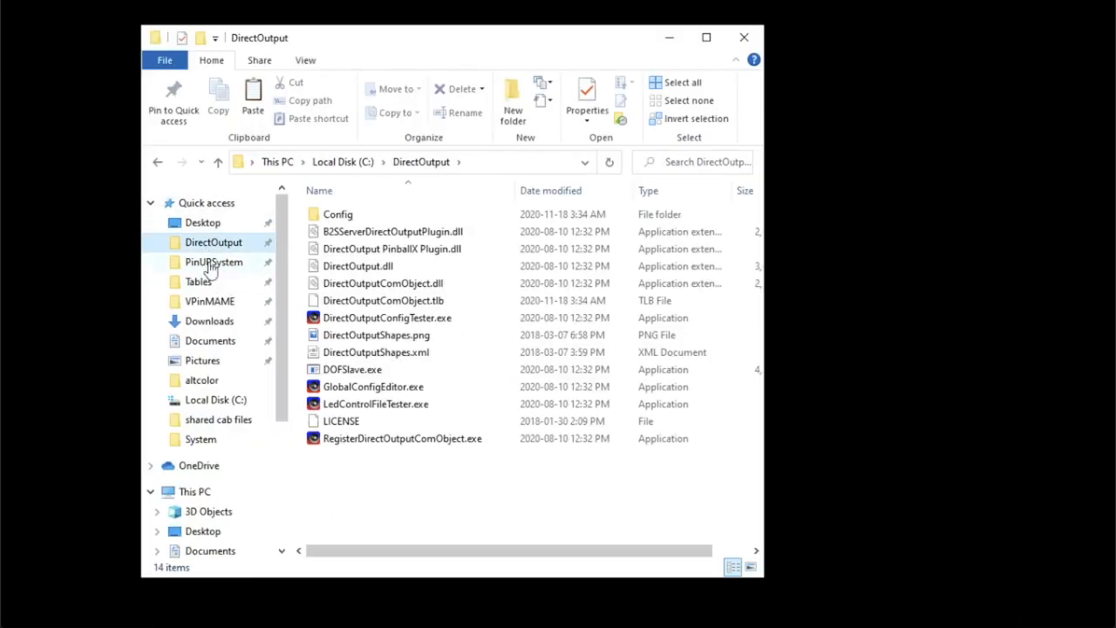
click(214, 262)
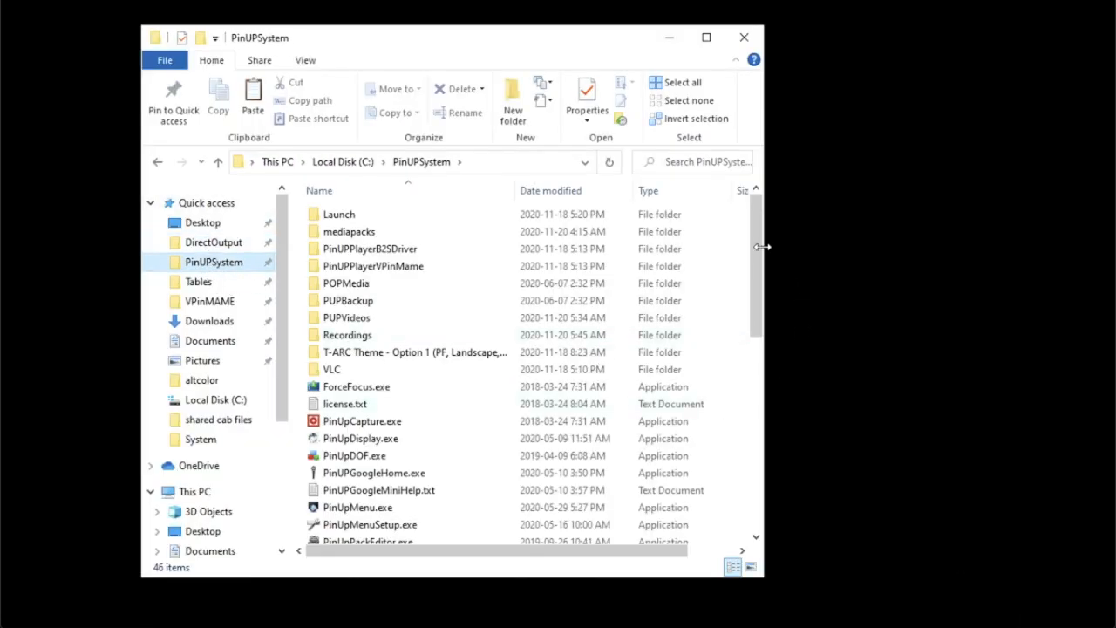
scroll(349, 313, down, 10)
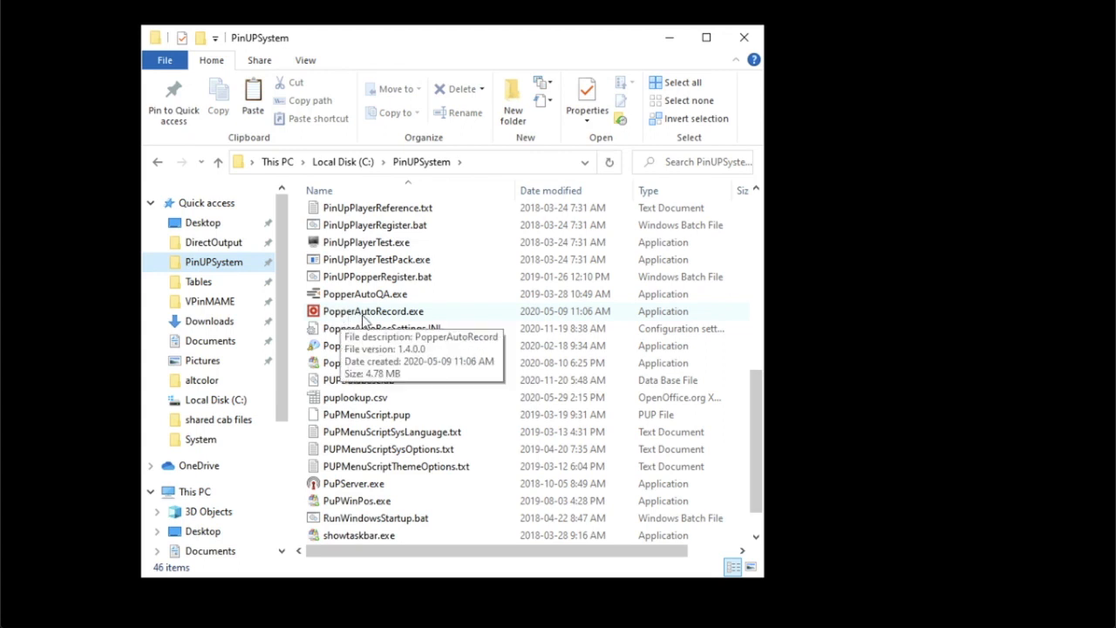
double_click(364, 316)
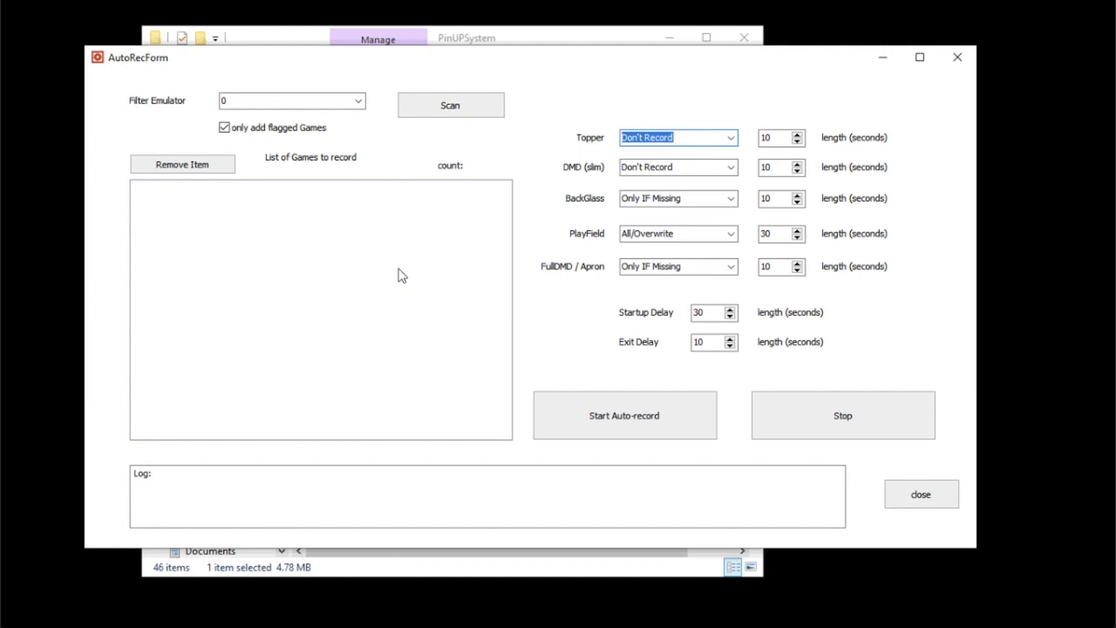
Scan every game without the flagged-only filter and close AutoRecForm
click(224, 129)
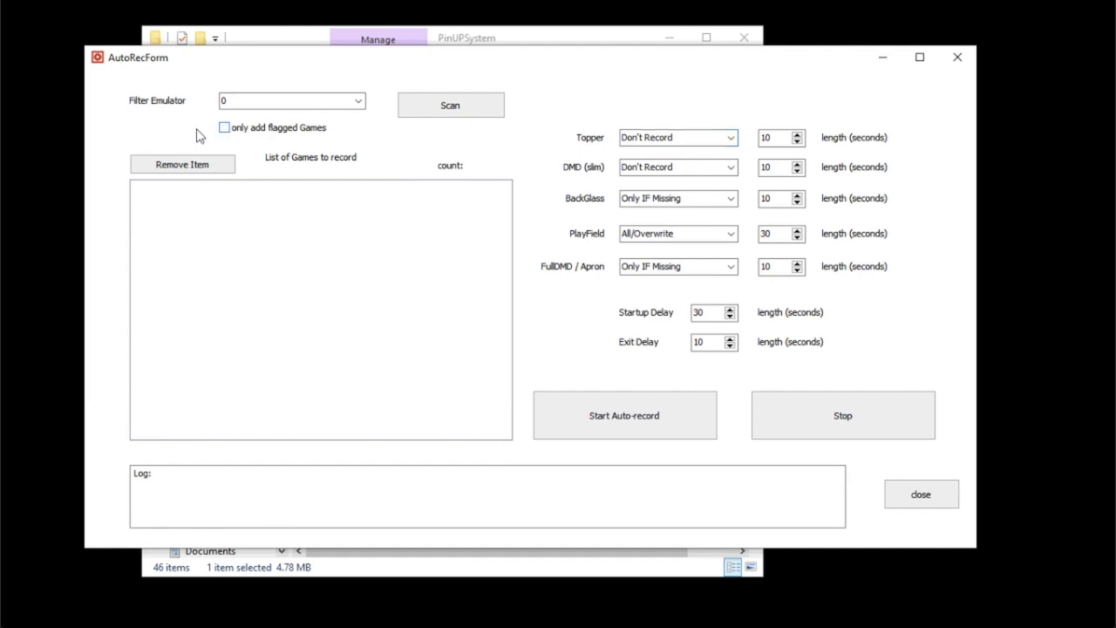
click(444, 109)
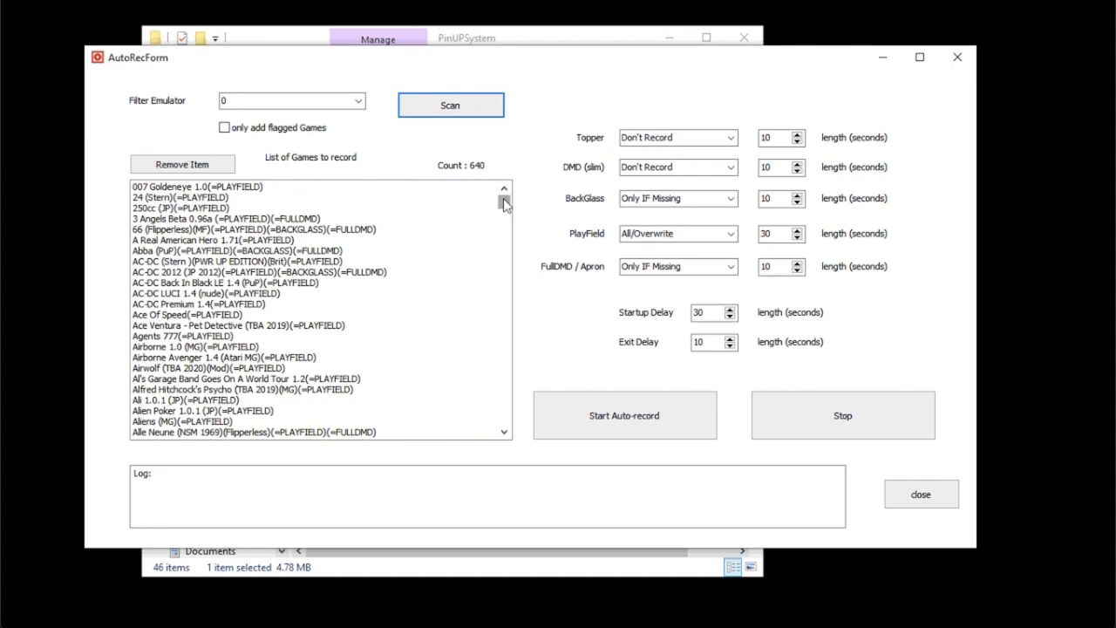
click(920, 500)
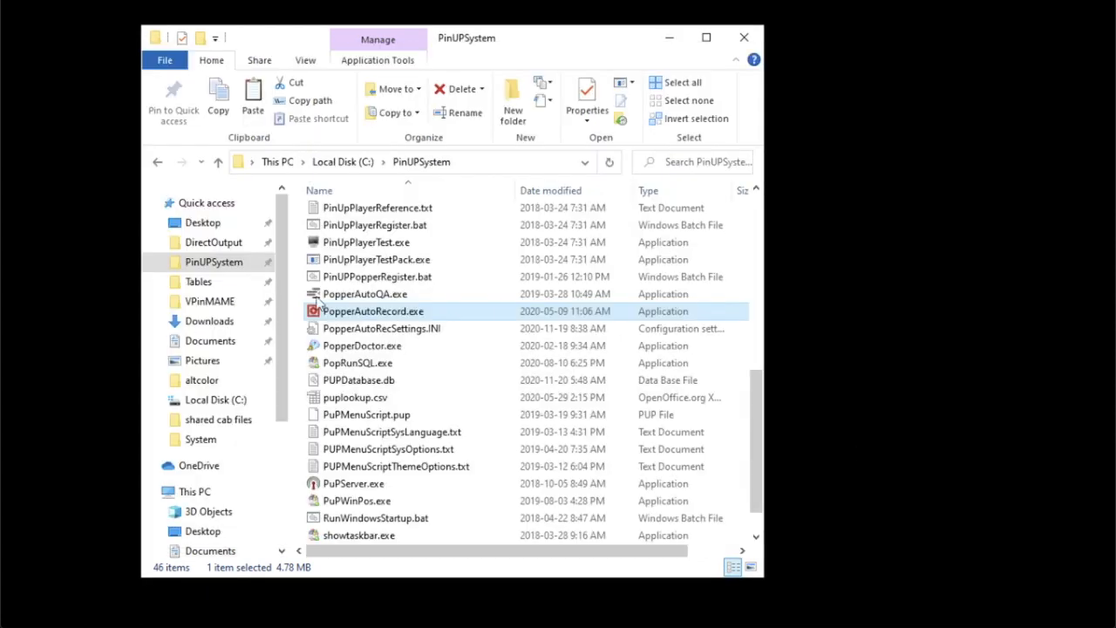
Relaunch PopperAutoRecord.exe, restrict the list to flagged games only and scan for the games to record
double_click(412, 312)
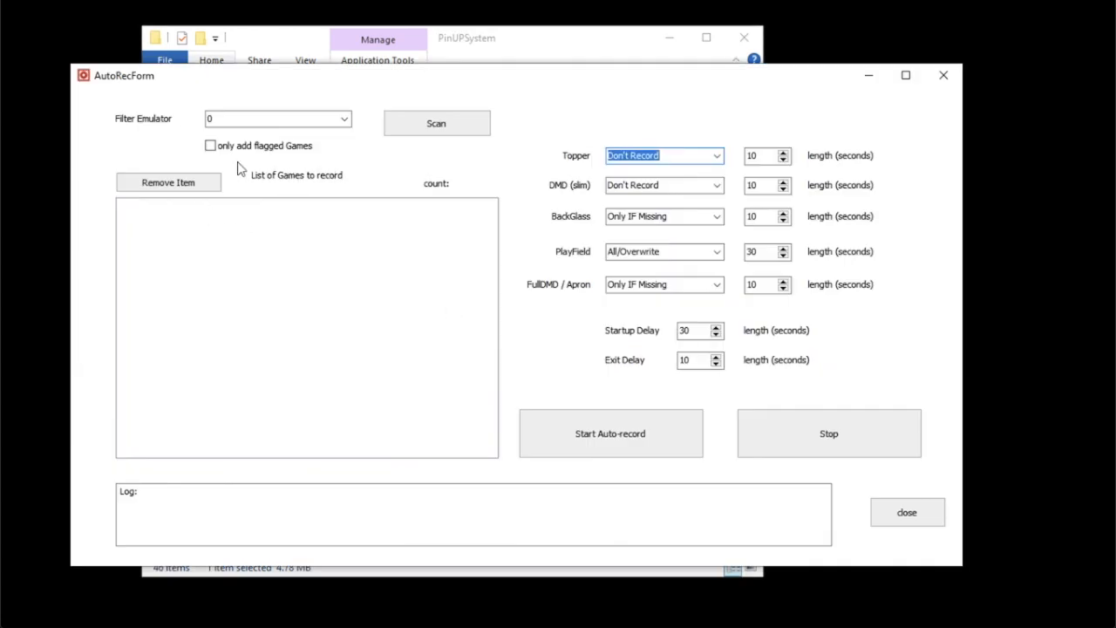
click(210, 147)
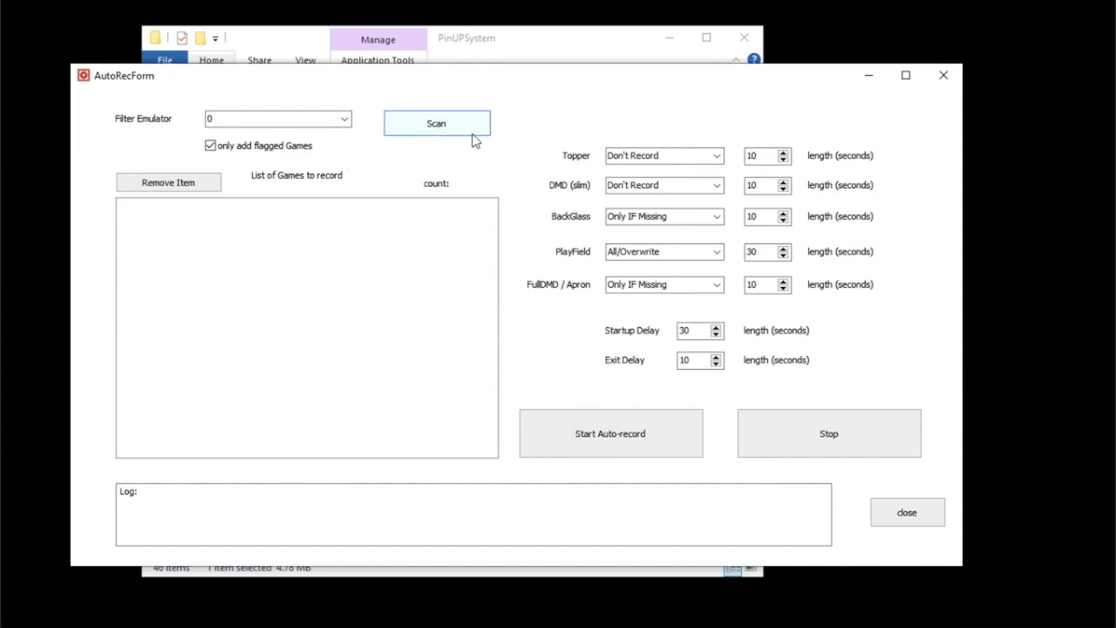
click(434, 136)
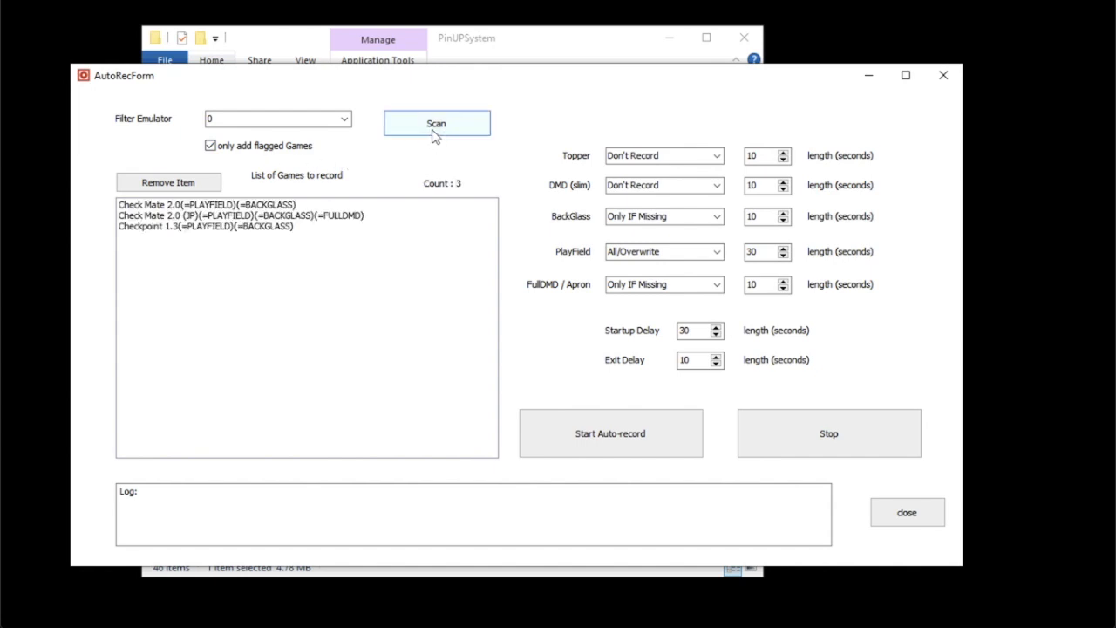
Set BackGlass, PlayField and FullDMD / Apron to All/Overwrite, and remove Check Mate 2.0 (JP) from the recording list
click(717, 158)
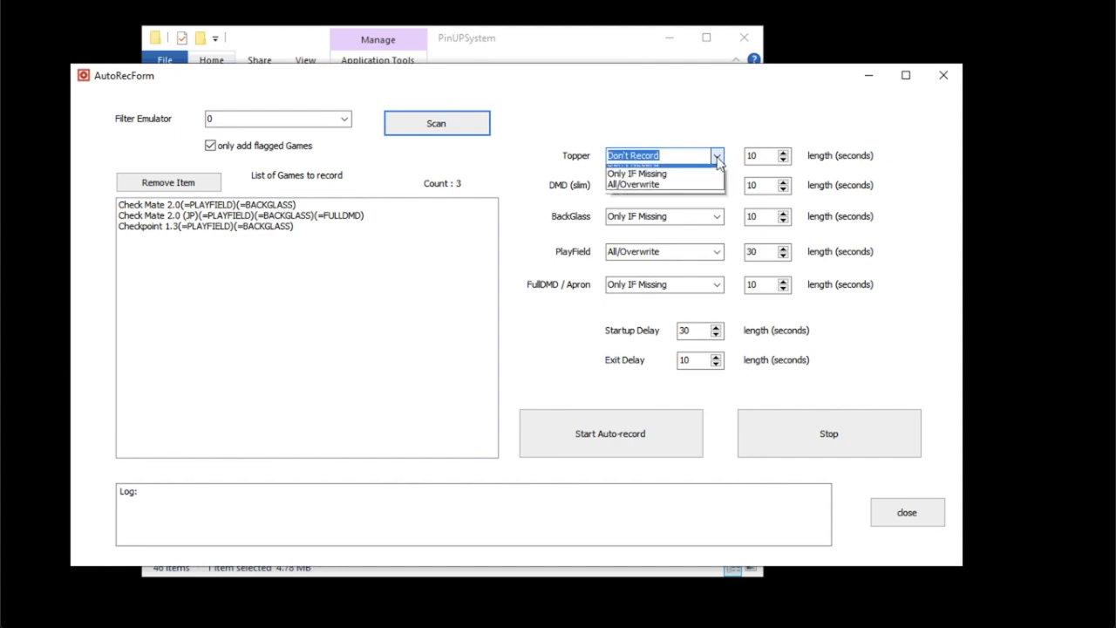
click(710, 143)
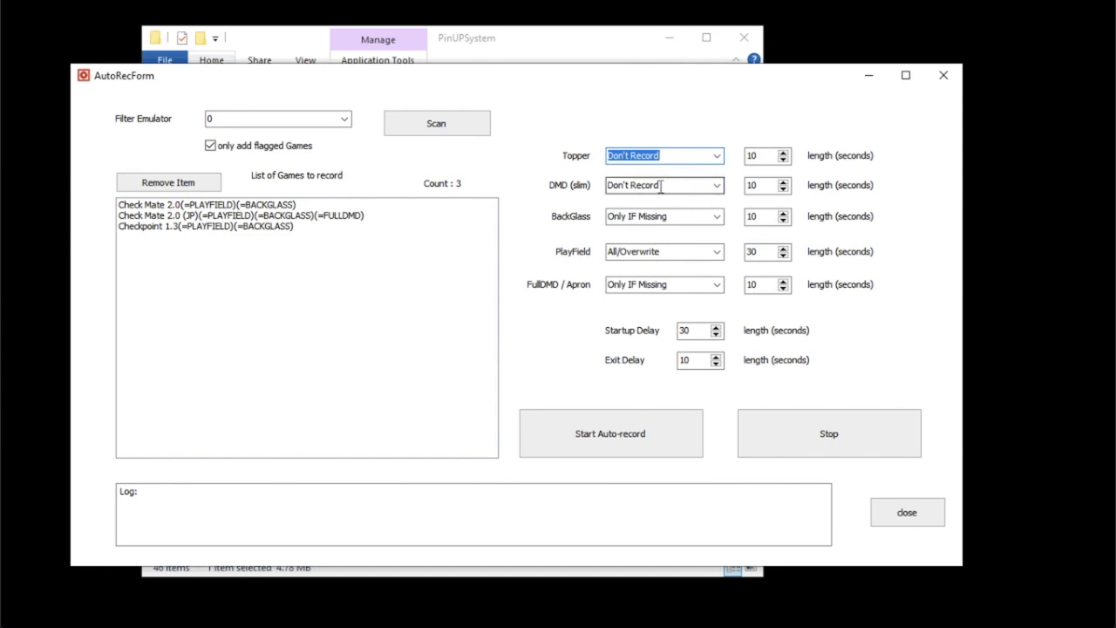
click(716, 218)
click(671, 254)
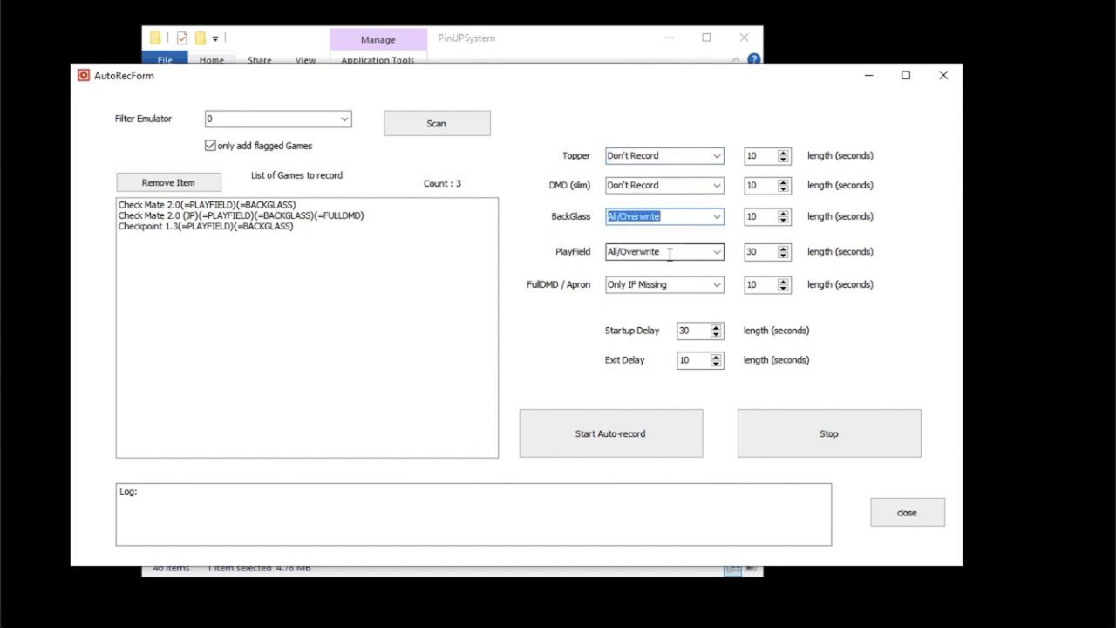
click(716, 254)
click(533, 368)
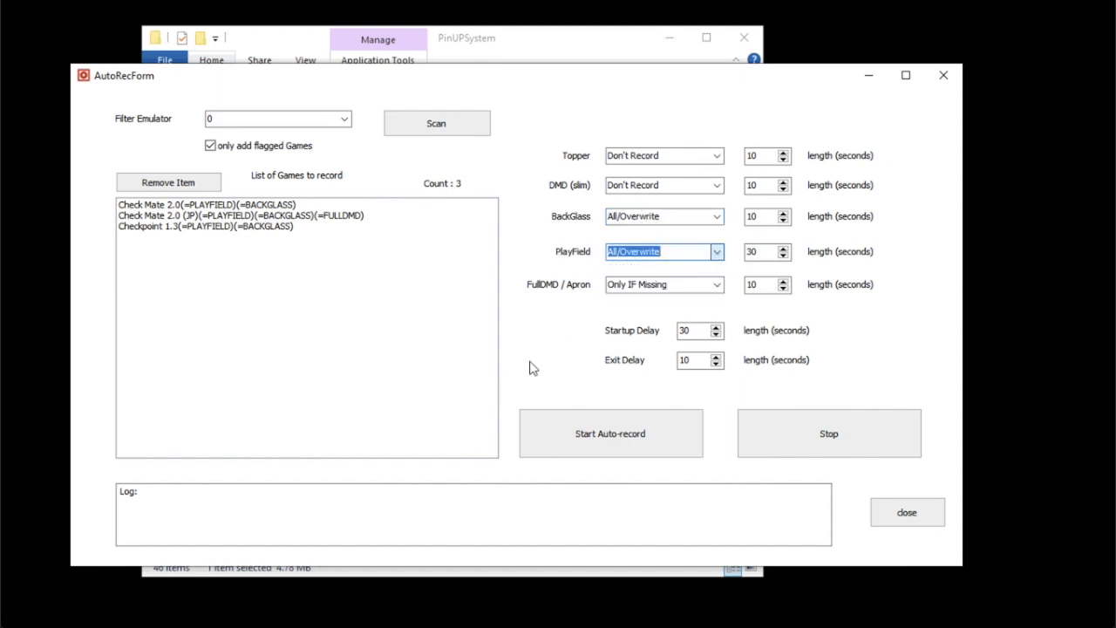
click(717, 288)
click(661, 322)
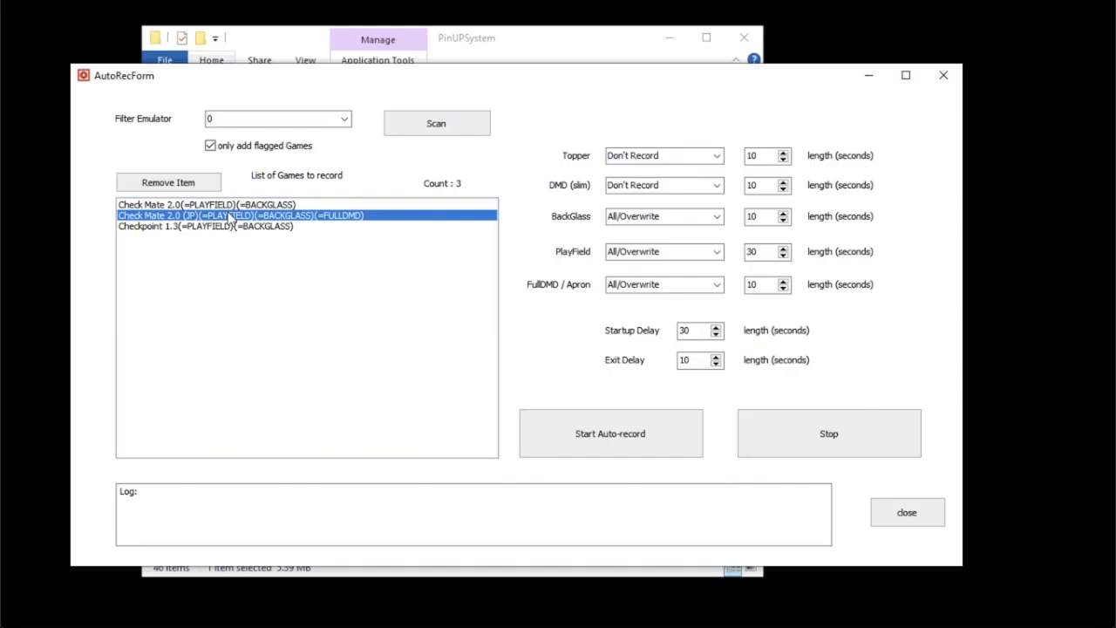
click(171, 187)
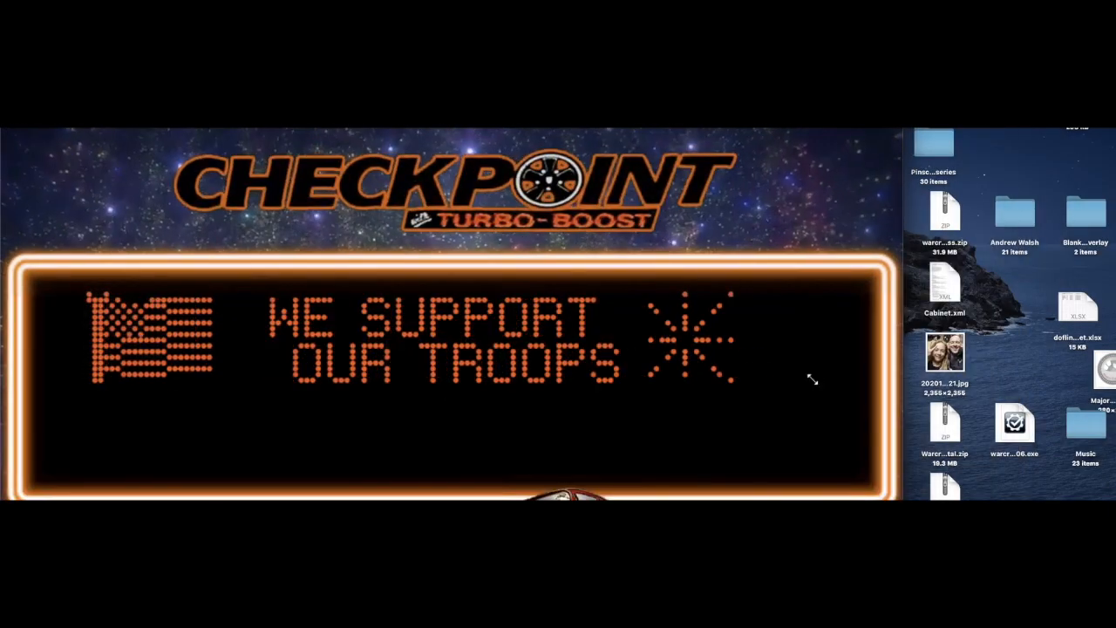
Resize and reposition the DMD inside Checkpoint's orange frame and save its position for "ckpta17"
drag(822, 386, 789, 379)
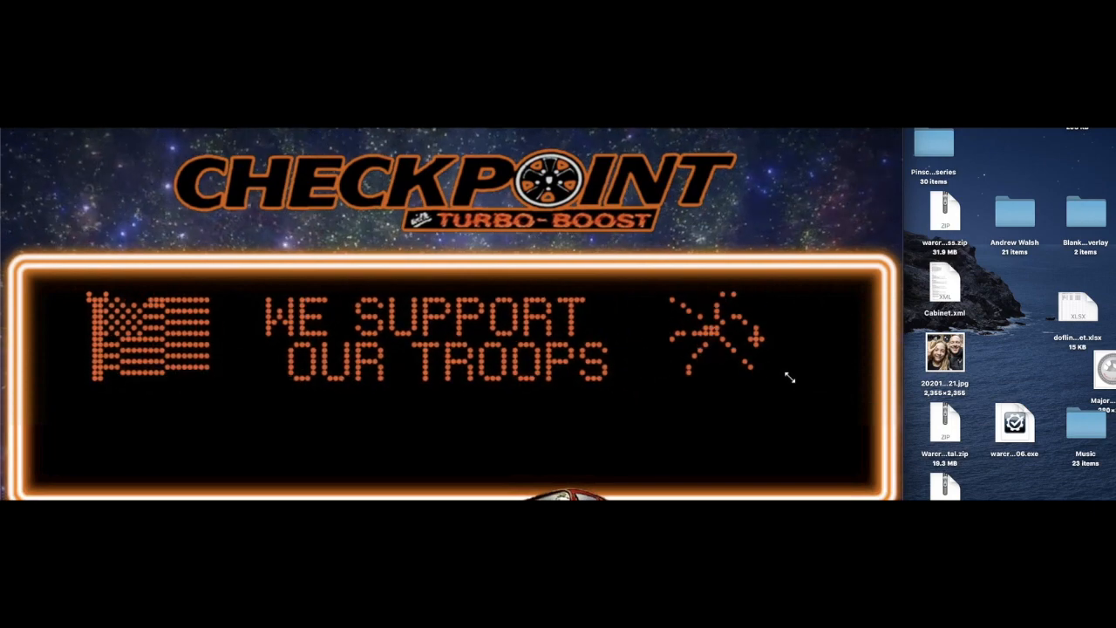
drag(497, 326, 510, 368)
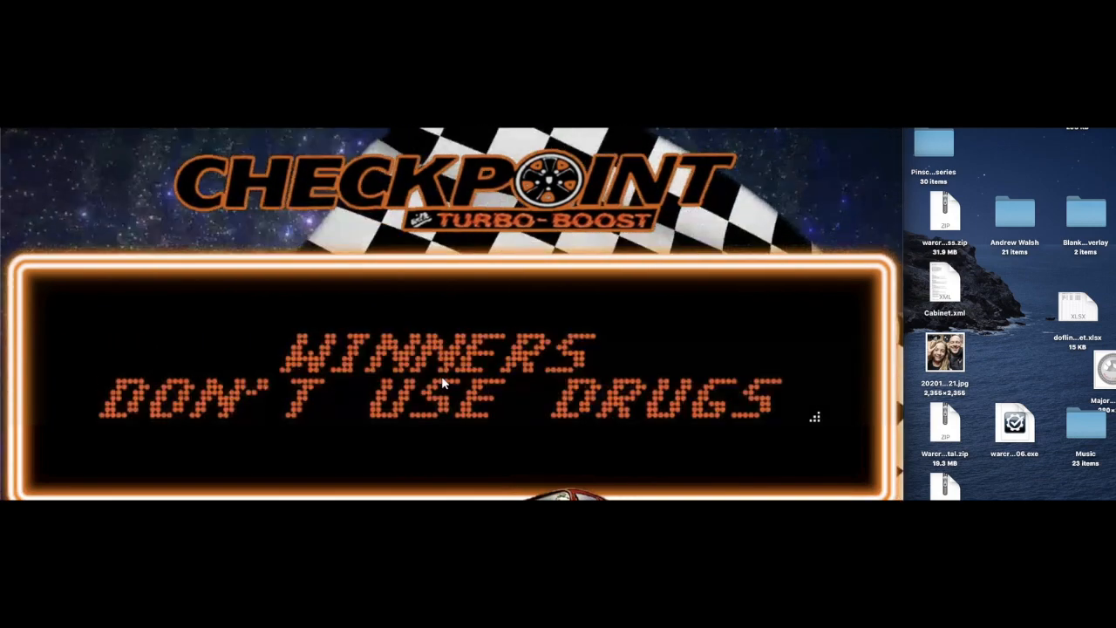
right_click(442, 382)
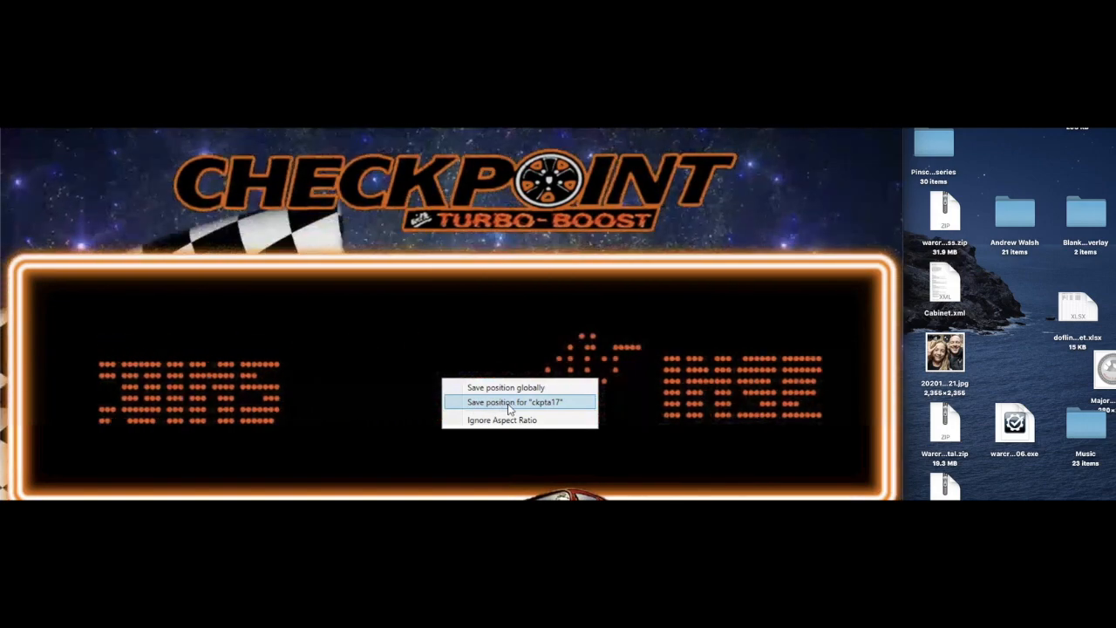
click(510, 403)
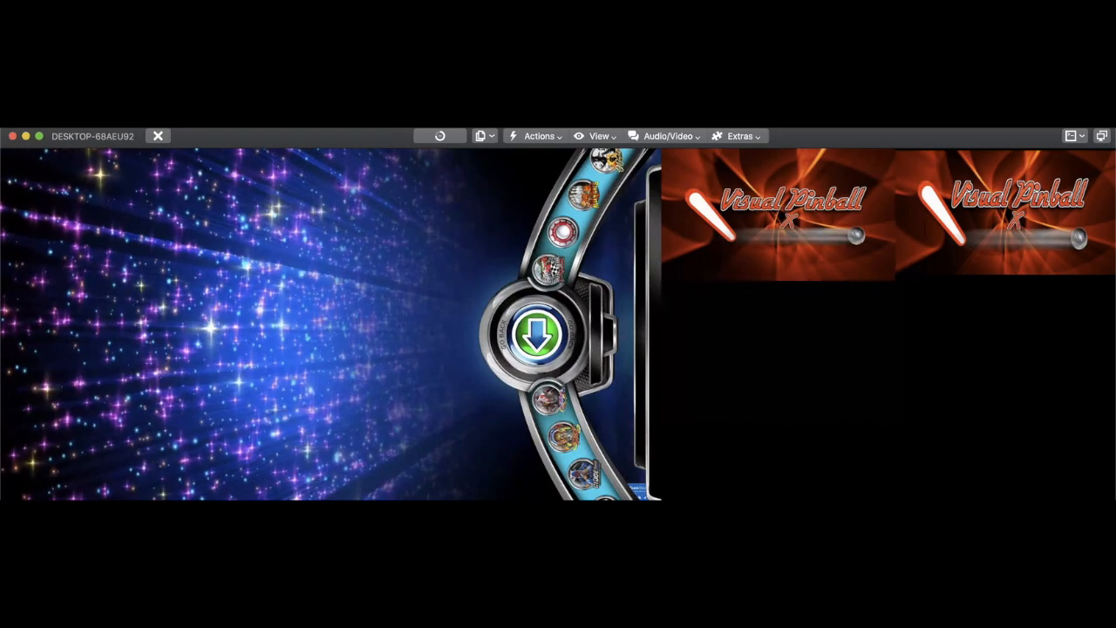
key(Right)
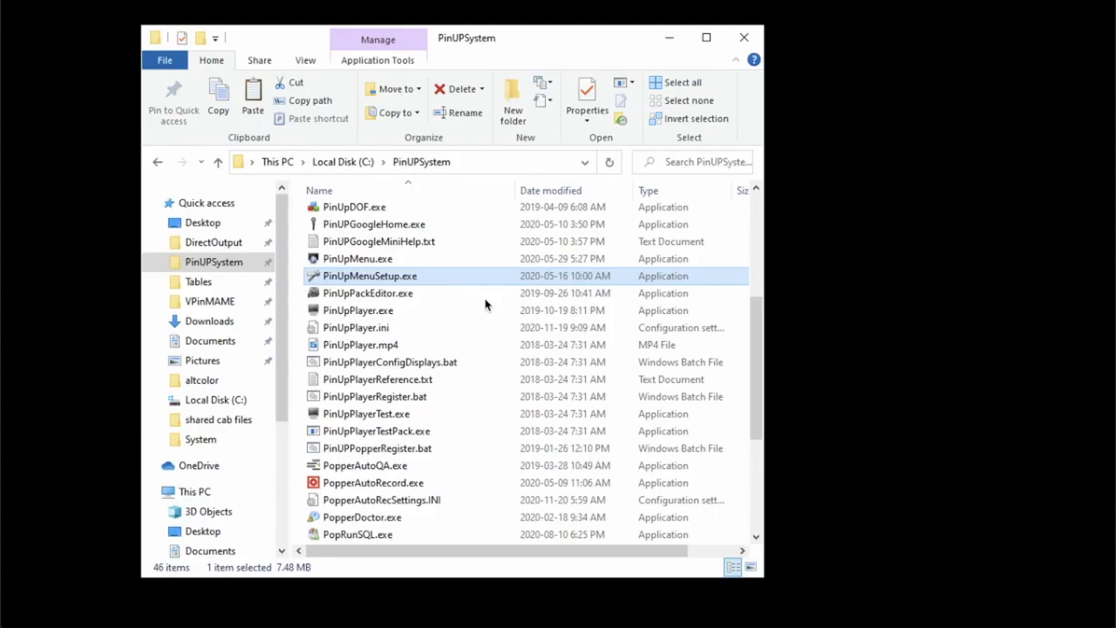
Launch PinUpMenuSetup.exe, minimise the PinUPSystem folder window and open the Media Manager
double_click(363, 278)
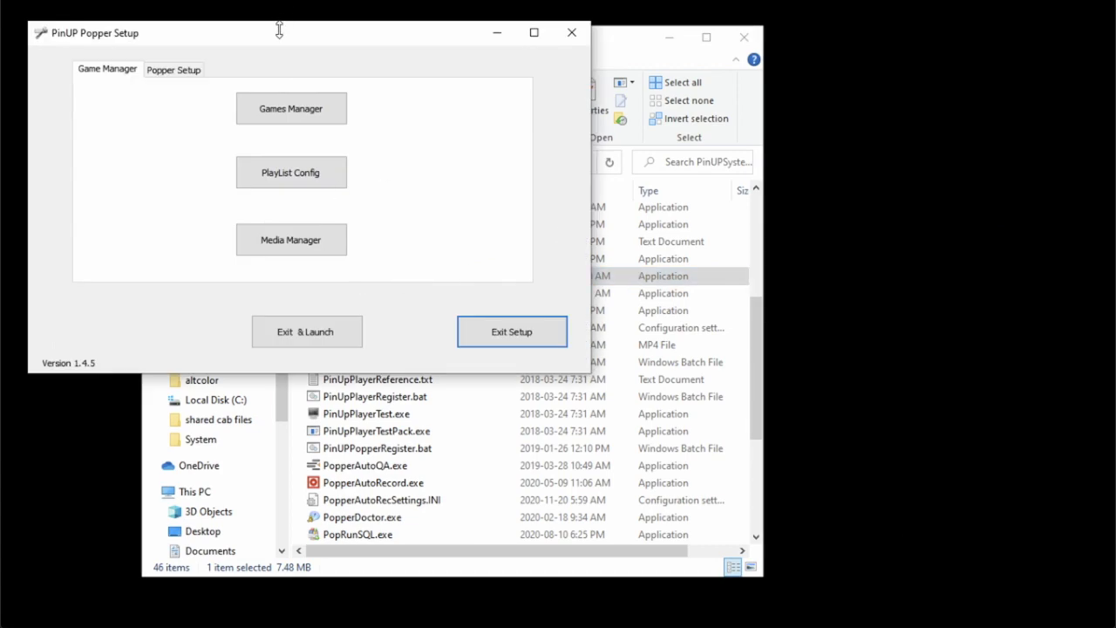
drag(279, 31, 480, 85)
click(670, 37)
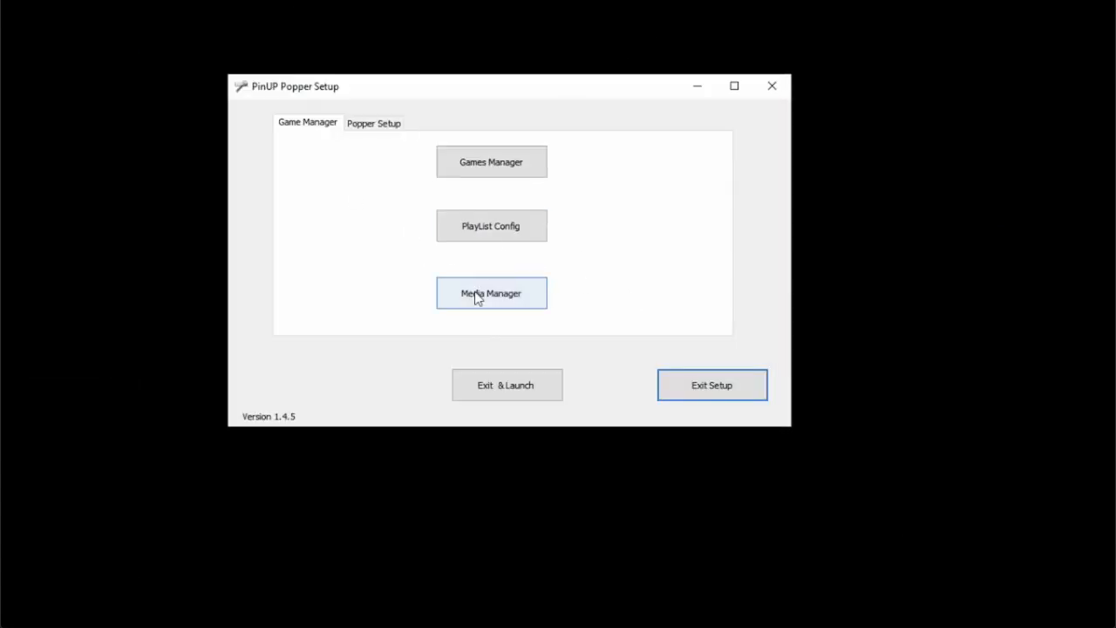
click(501, 293)
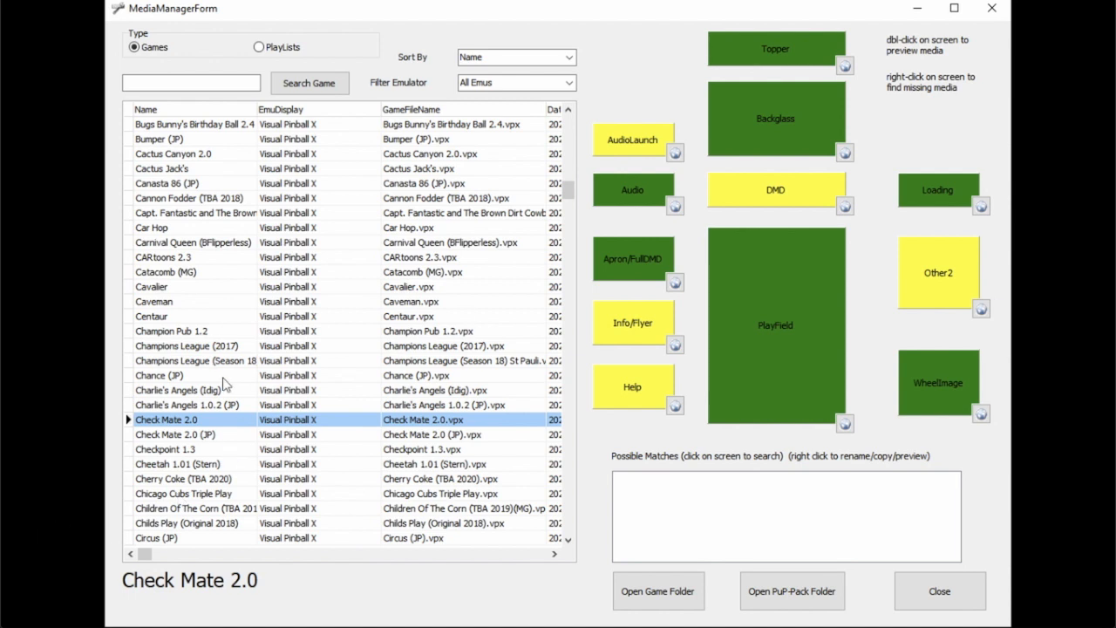
Create a media pack for Check Mate 2.0
click(162, 436)
click(175, 420)
click(174, 433)
click(173, 421)
right_click(184, 424)
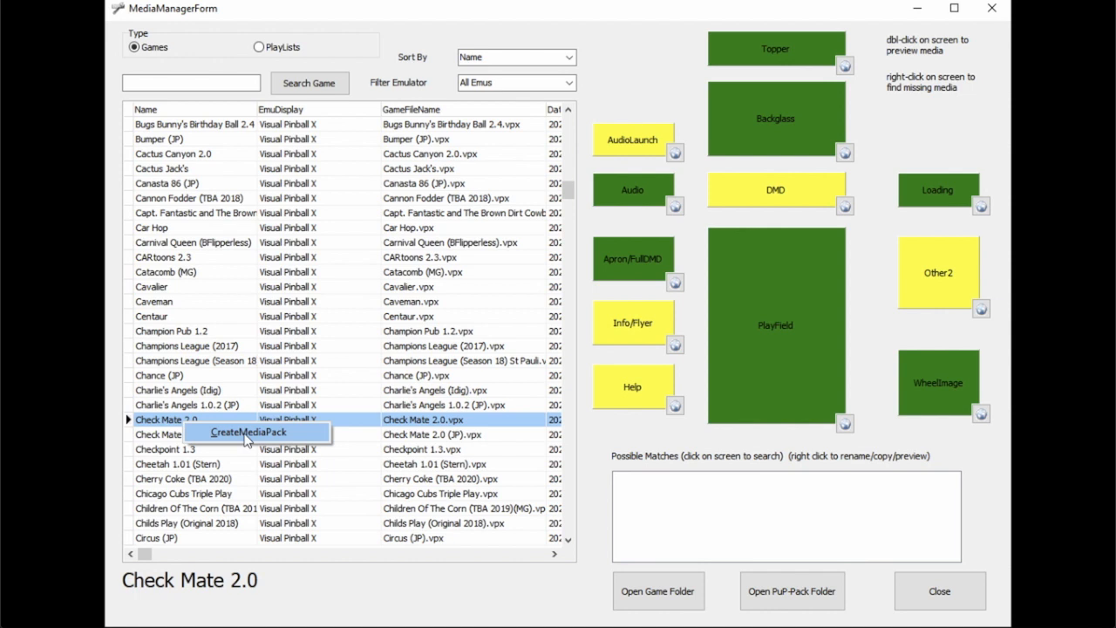
click(247, 434)
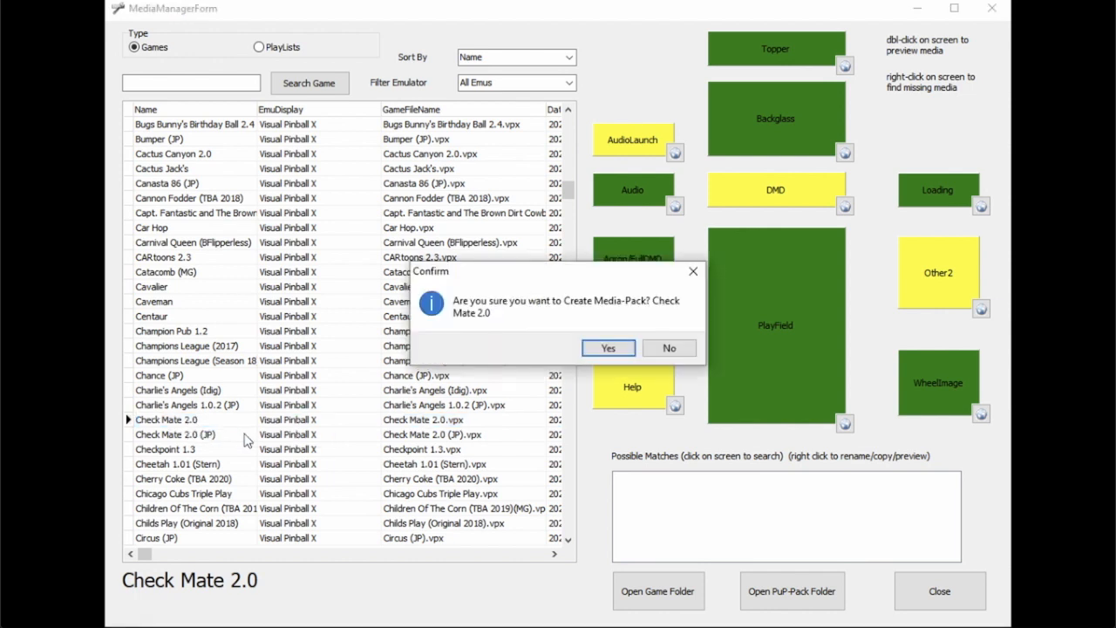
click(608, 349)
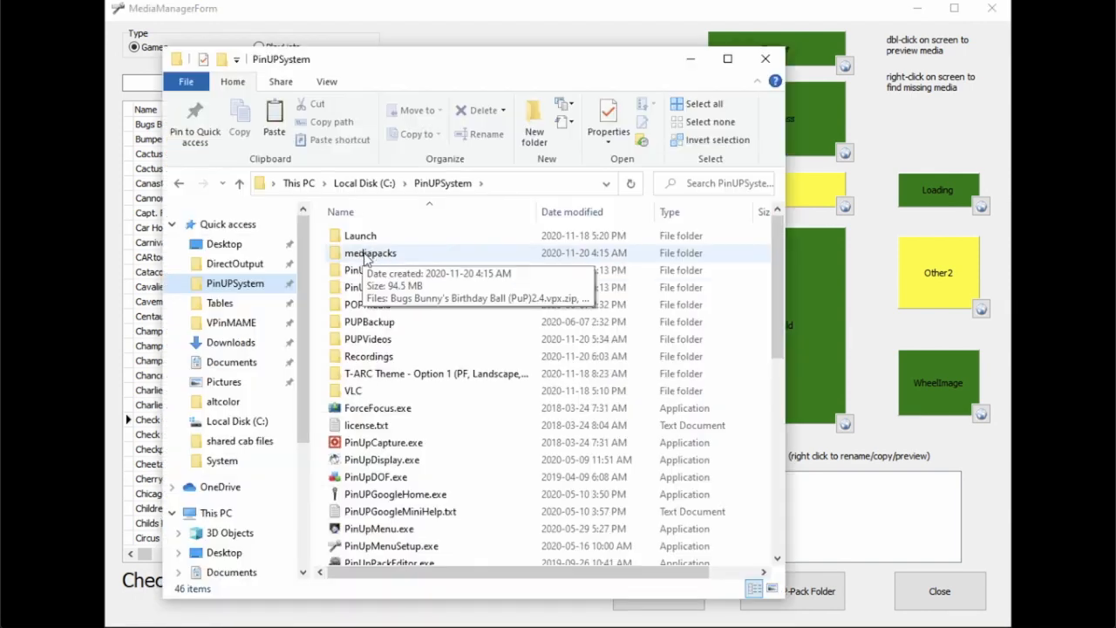
Install Check Mate 2.0.vpx.zip from the mediapacks folder as the media pack for Check Mate 2.0 (JP)
double_click(373, 253)
click(374, 253)
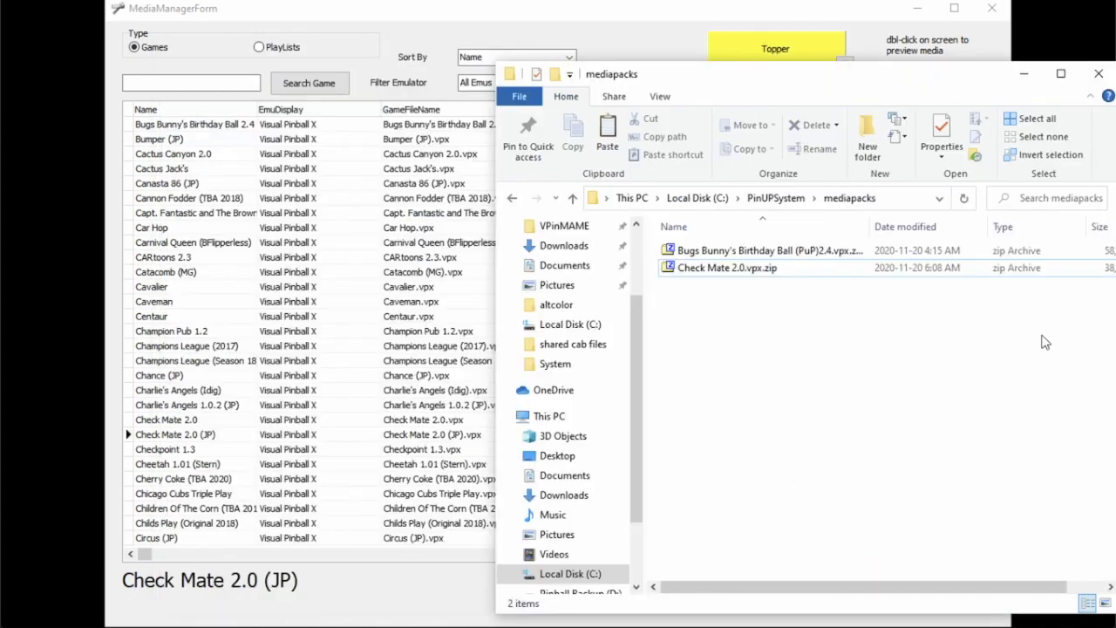
drag(723, 79, 1040, 58)
drag(1047, 246, 727, 250)
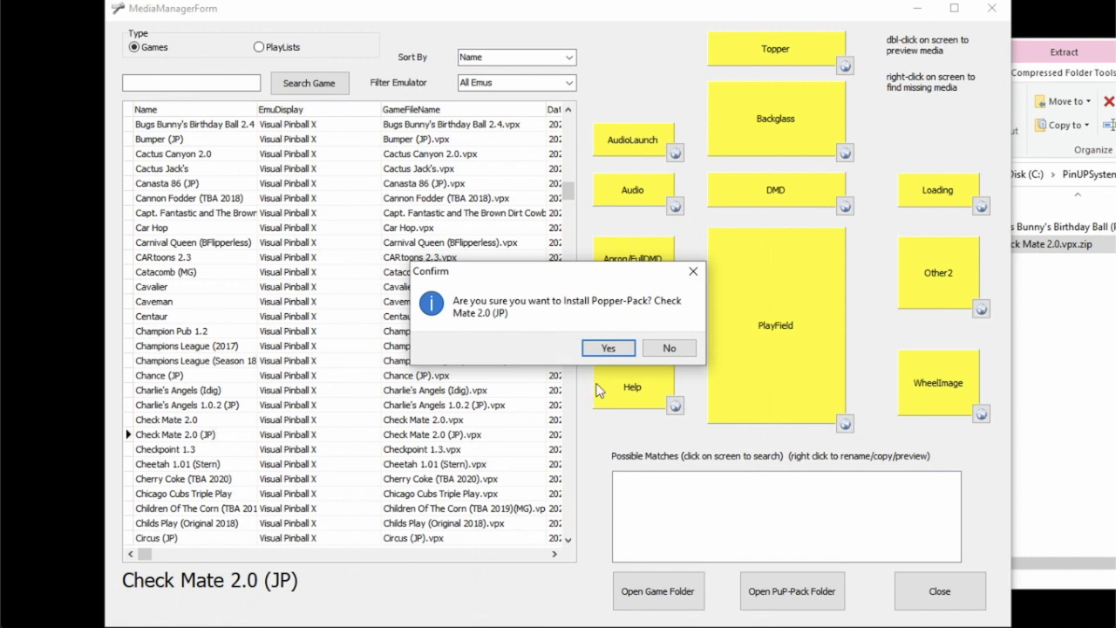
click(608, 348)
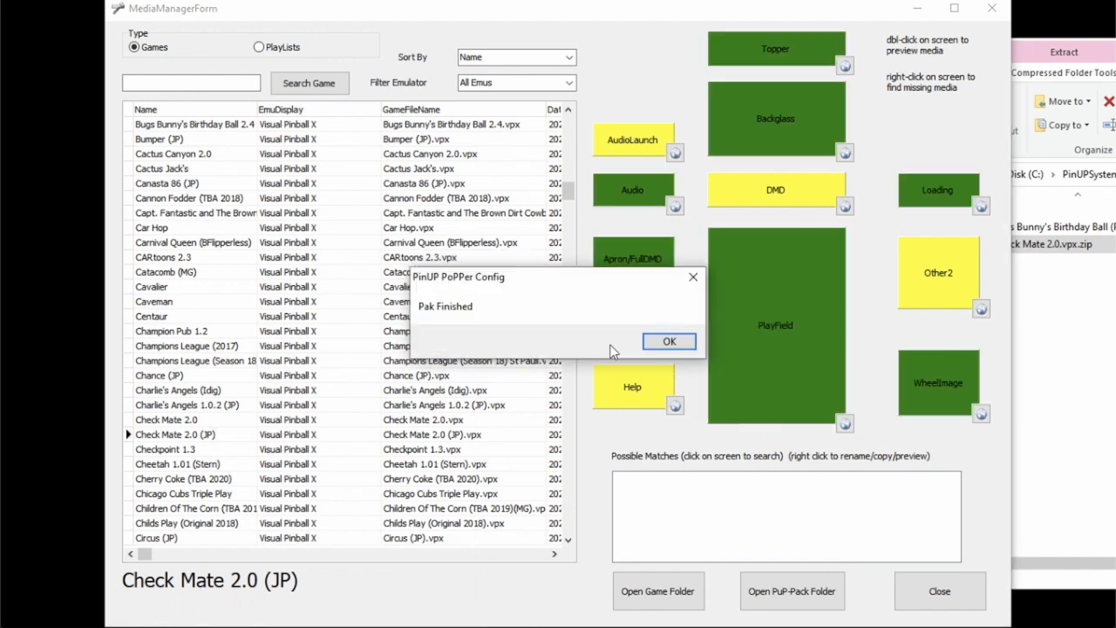
click(652, 346)
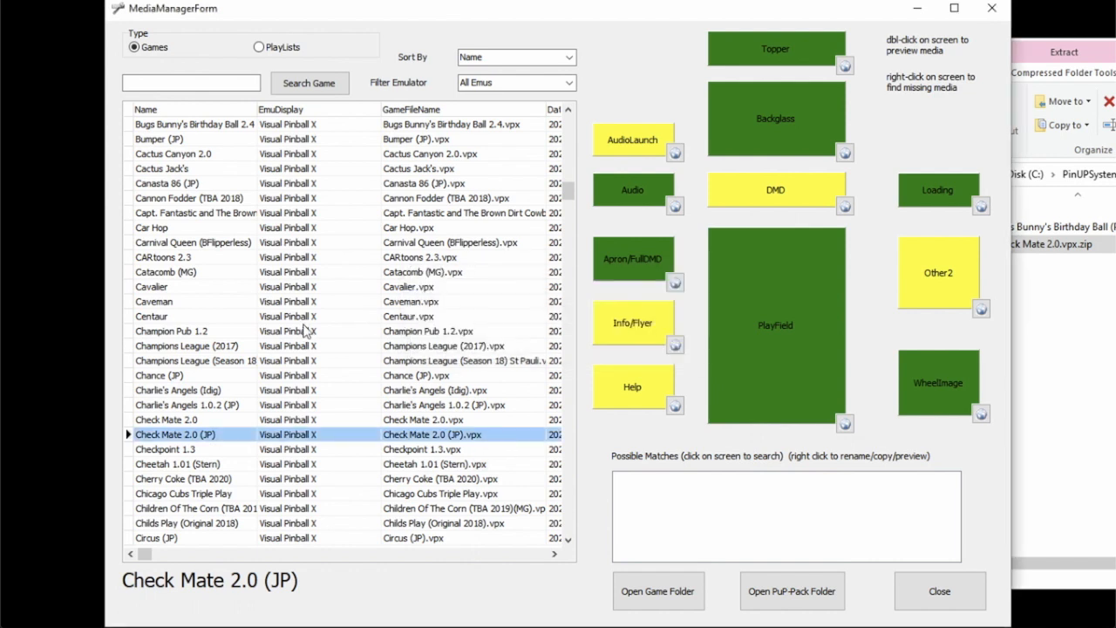
Compare the media of Check Mate 2.0 and Check Mate 2.0 (JP), and bring the mediapacks folder window forward
click(185, 420)
click(172, 436)
click(172, 422)
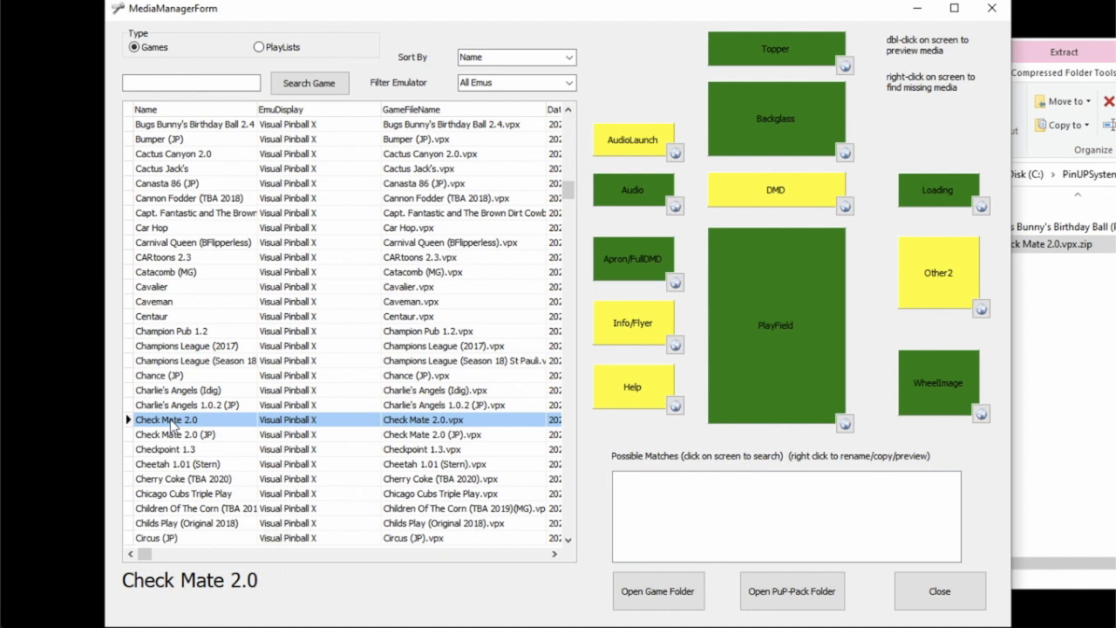
click(1053, 314)
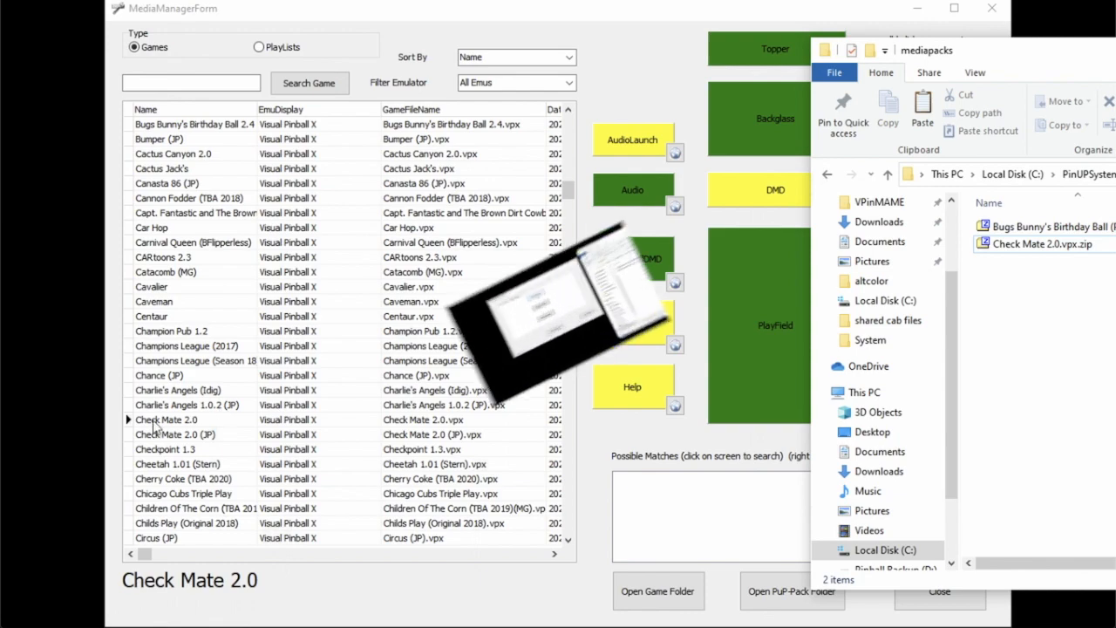
click(157, 422)
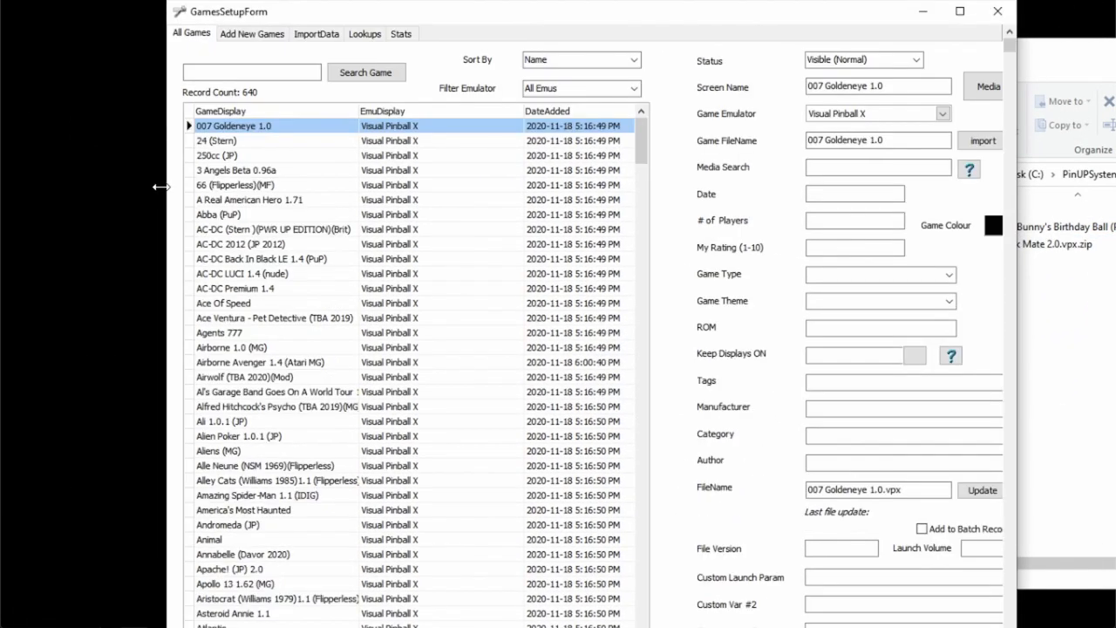
View Ace Of Speed's settings in the Games Manager and reposition the mediapacks folder window
click(229, 305)
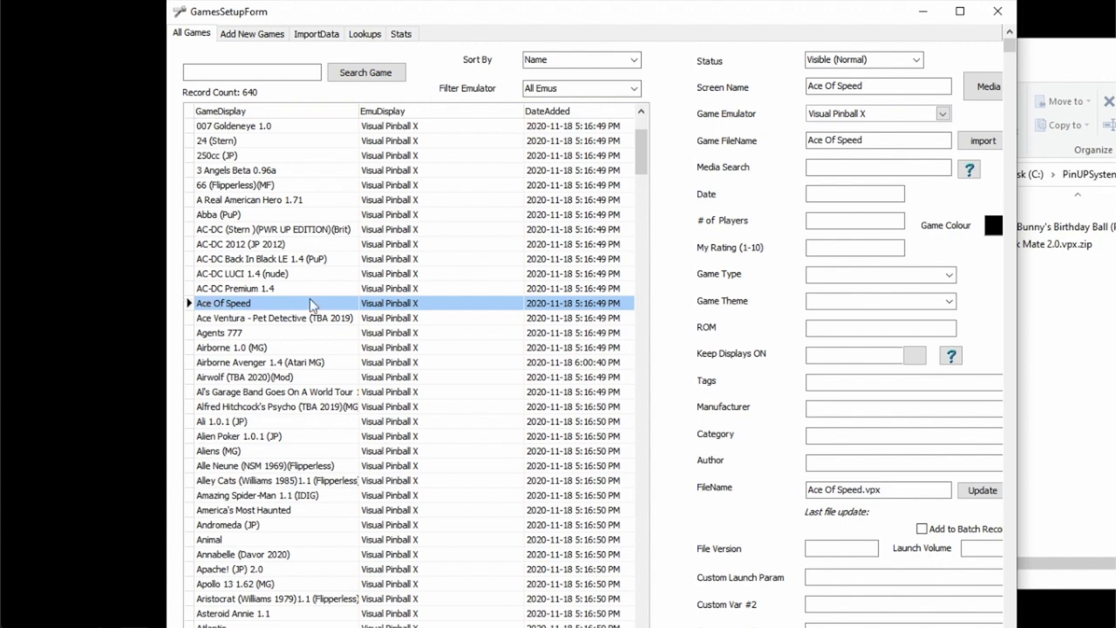
drag(1007, 47, 1037, 314)
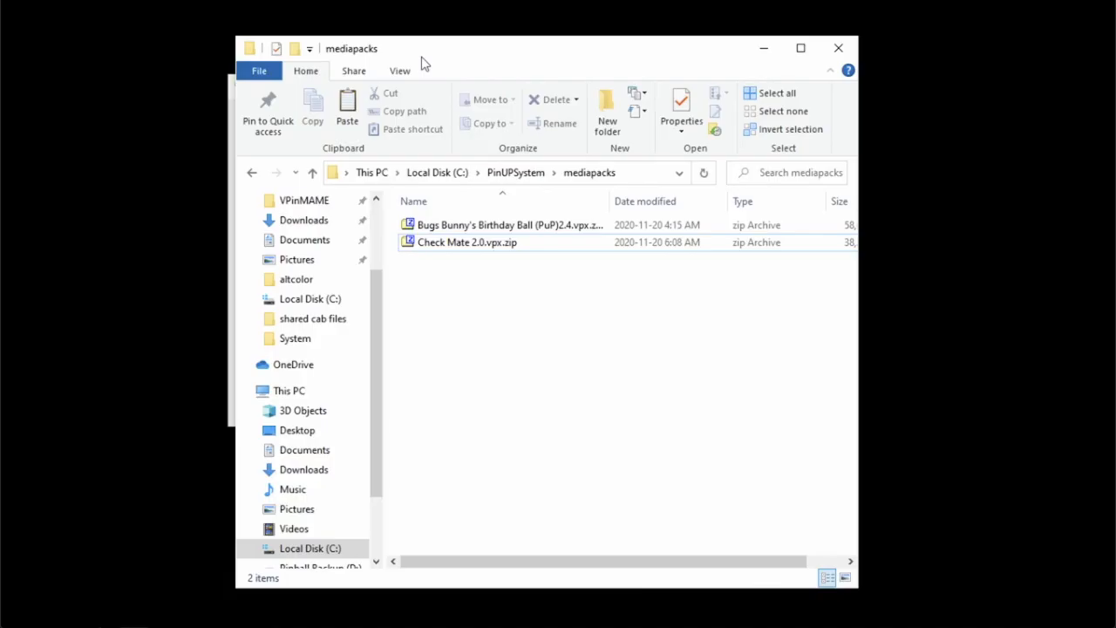
mouse_move(516, 49)
mouse_down()
mouse_move(453, 53)
mouse_move(550, 53)
mouse_move(519, 49)
mouse_move(533, 51)
mouse_up()
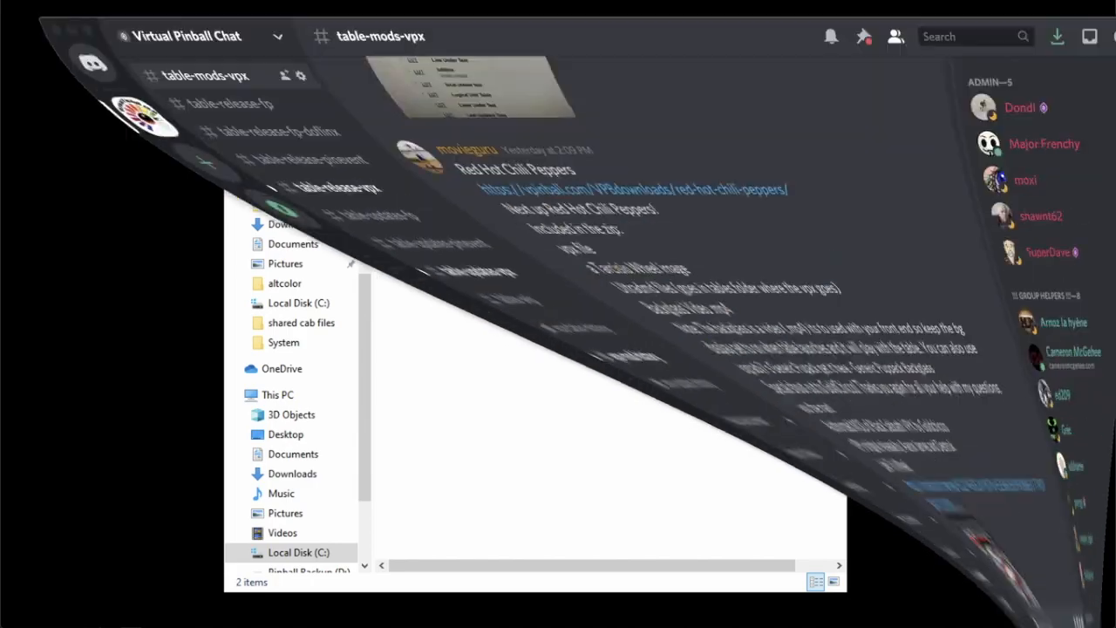
Browse the table-mods-vpx and table-updates-pinevent channels of the Virtual Pinball Chat server in Discord
scroll(475, 315, up, 10)
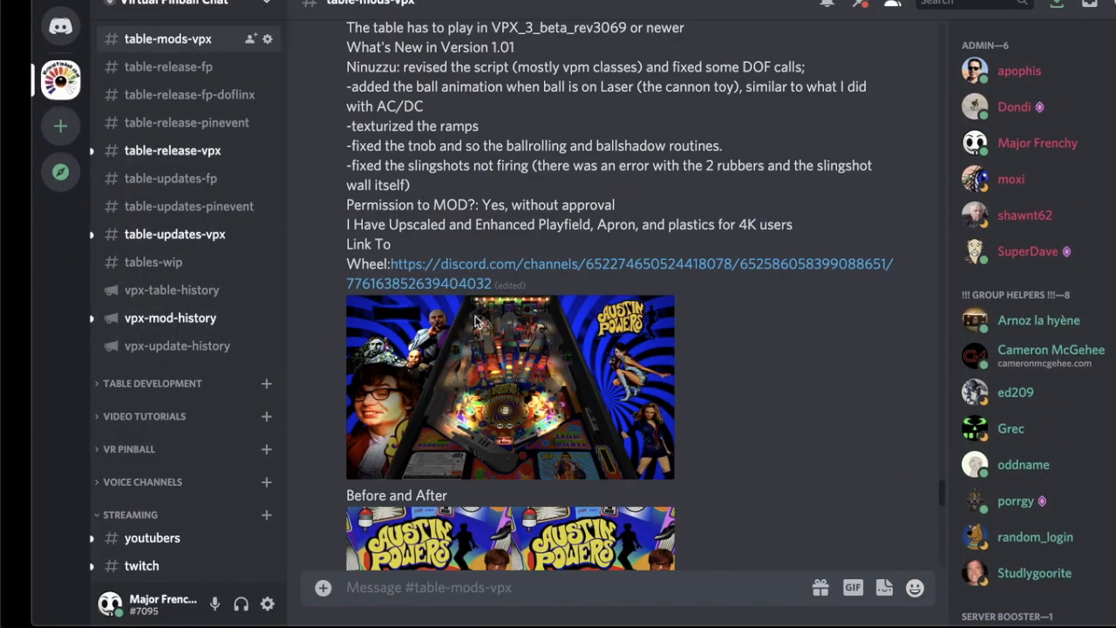
scroll(475, 321, down, 3)
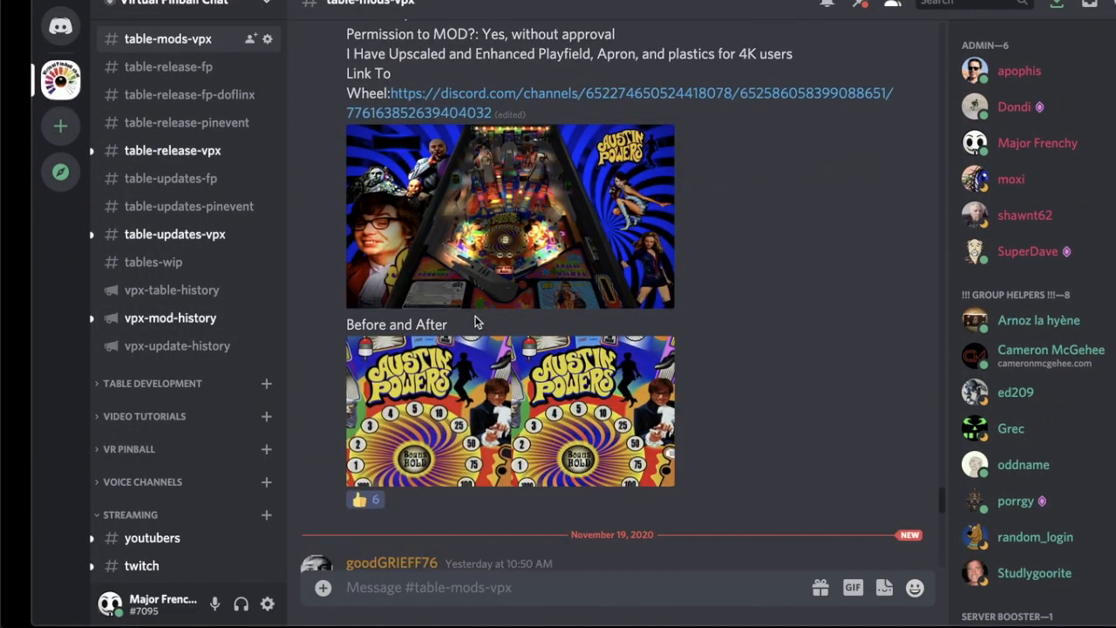
click(174, 206)
scroll(161, 203, up, 5)
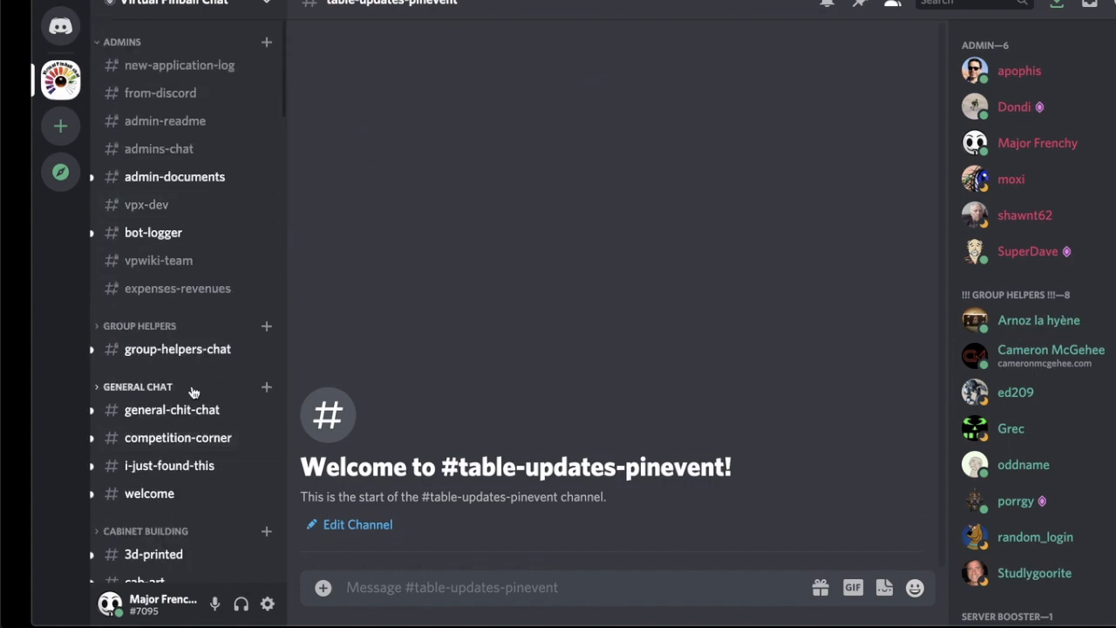
Open the competition-corner channel and read through the members' posted scores
click(154, 444)
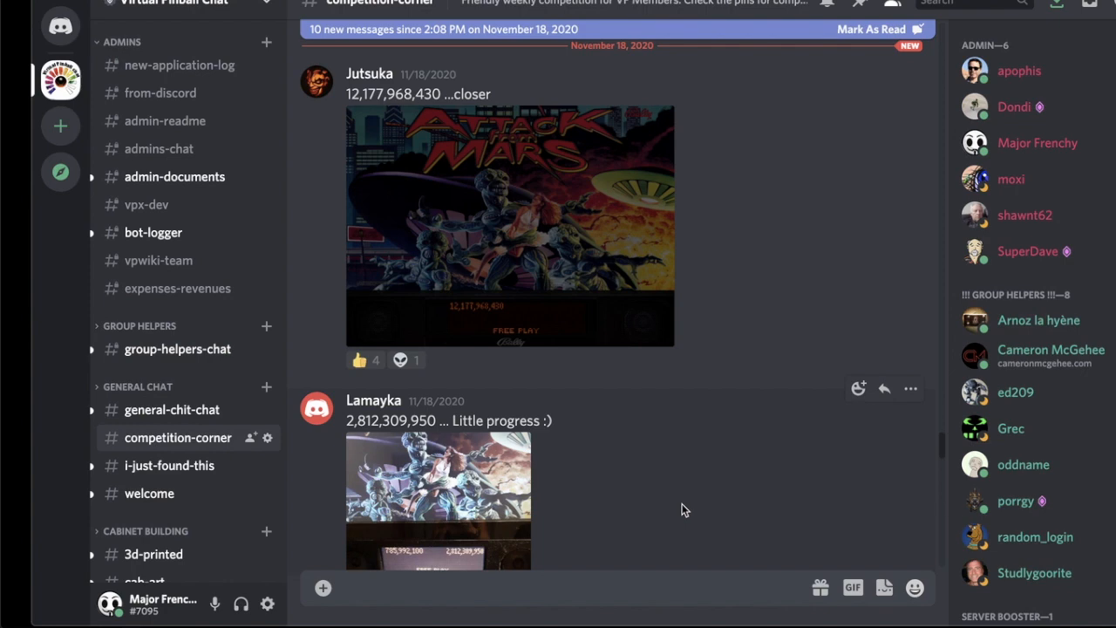
scroll(767, 278, up, 3)
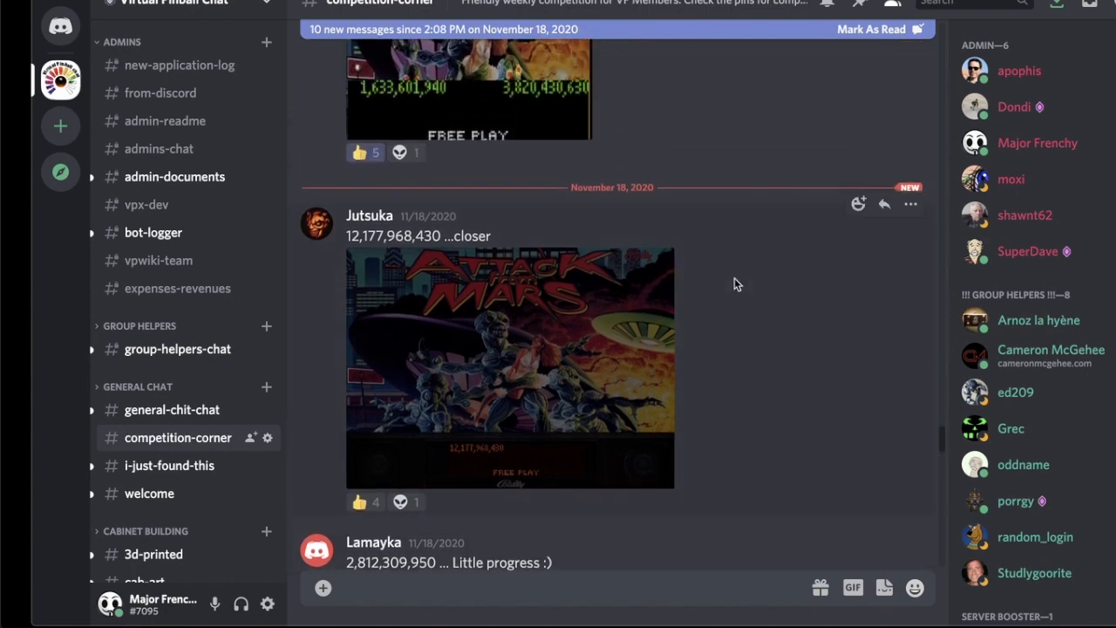
scroll(837, 302, up, 1)
scroll(836, 302, down, 15)
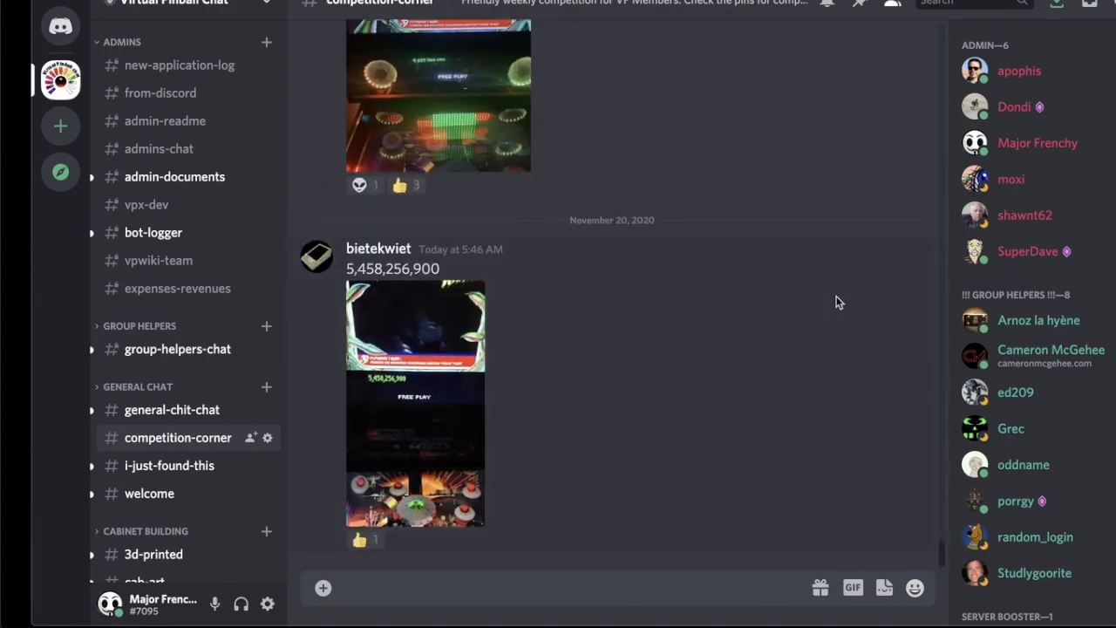
scroll(757, 104, up, 10)
scroll(757, 105, up, 8)
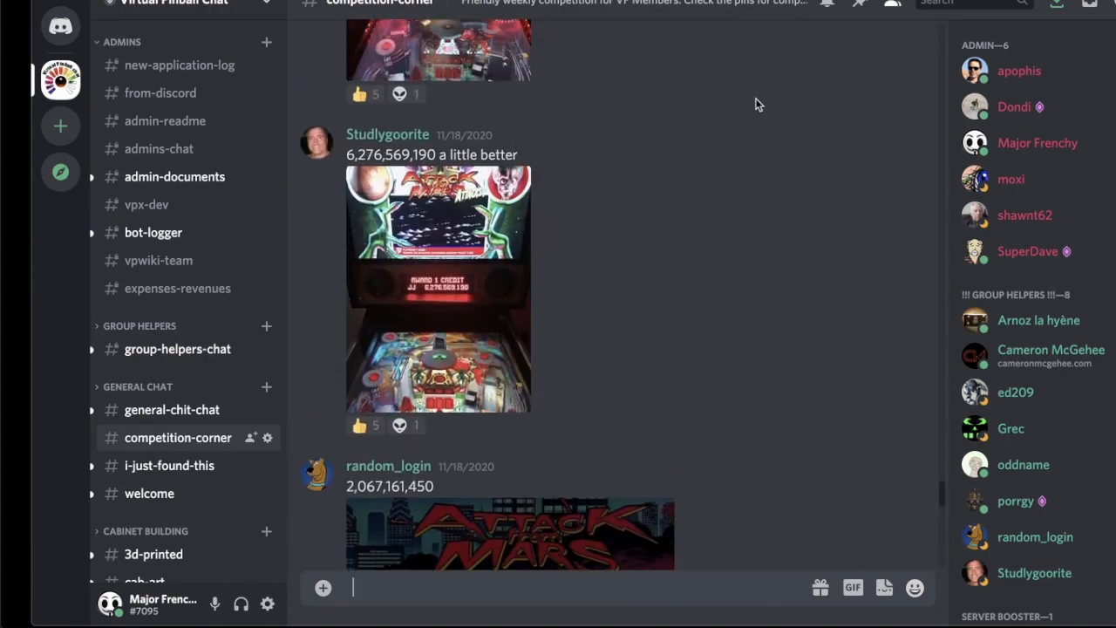